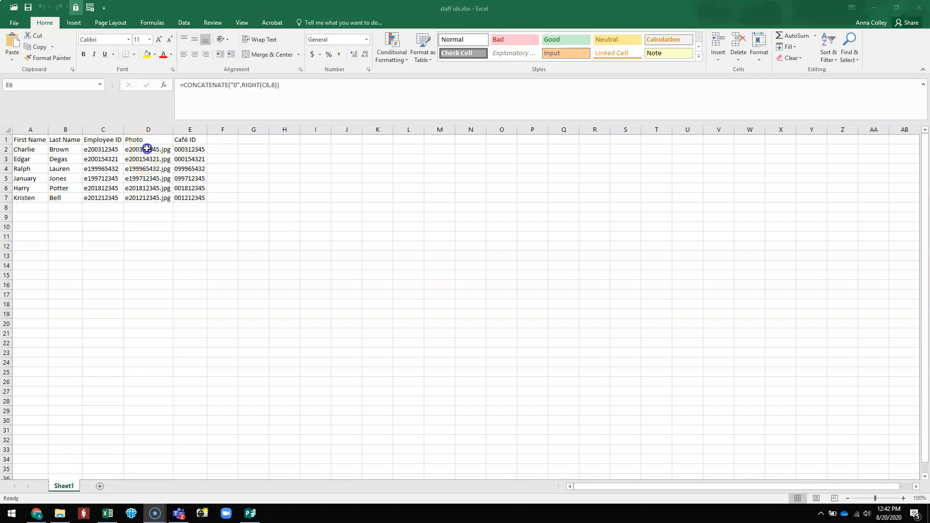
Inspect the formulas behind the first record's Photo and Café ID entries in the staff worksheet
left_click(147, 149)
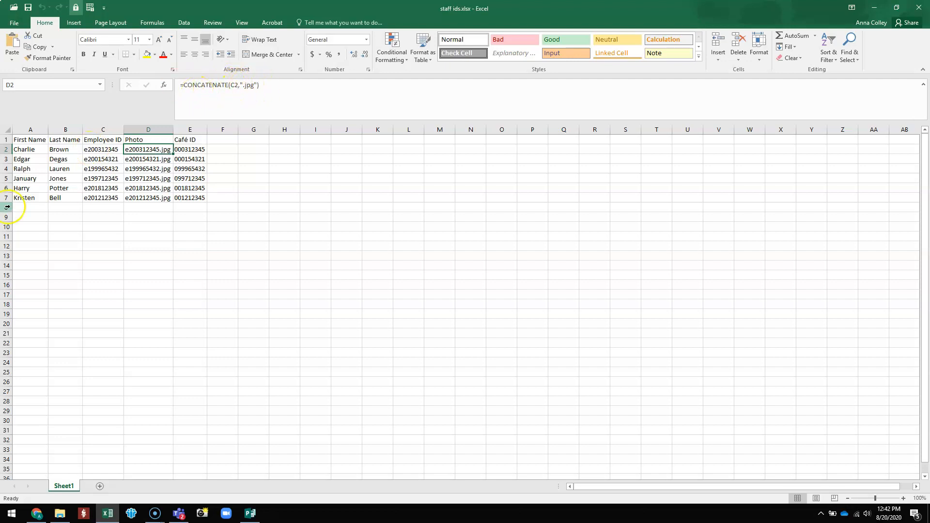
left_click(189, 149)
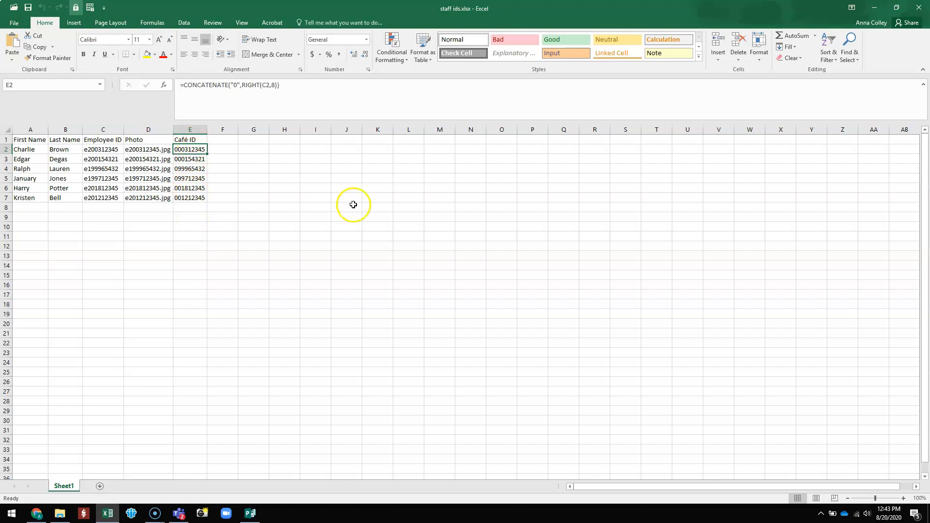
Close the staff ids workbook and view the picture files in the images folder
left_click(918, 7)
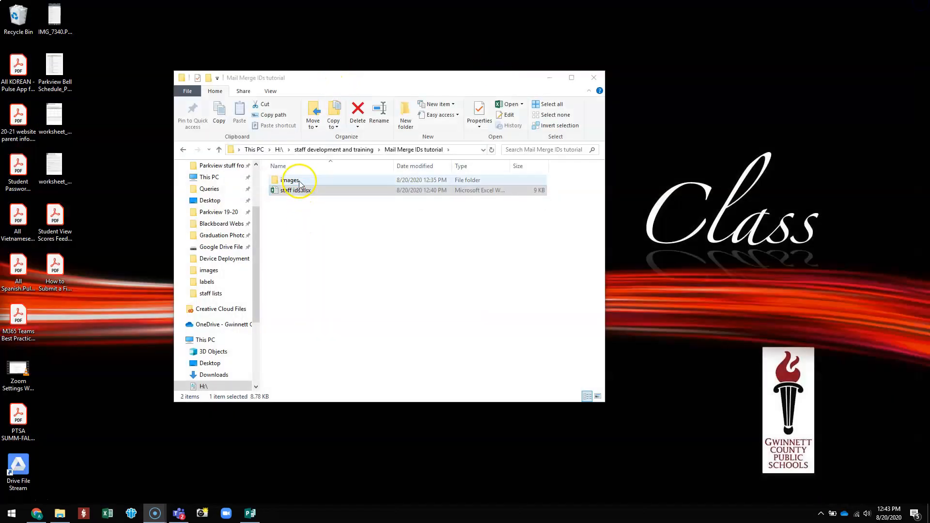
double_click(296, 181)
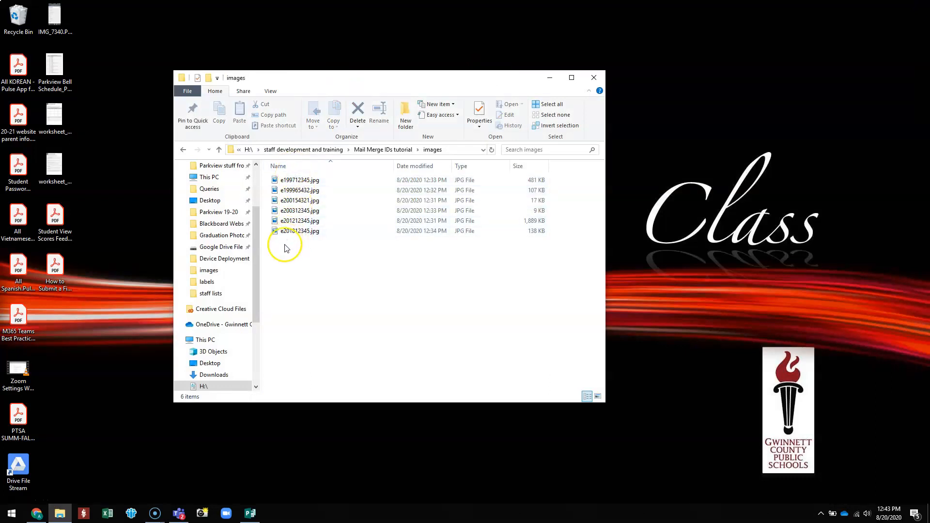
Switch to Publisher and connect staff ids.xlsx from the Mail Merge IDs tutorial folder as the mail merge list, keeping all recipients
left_click(250, 513)
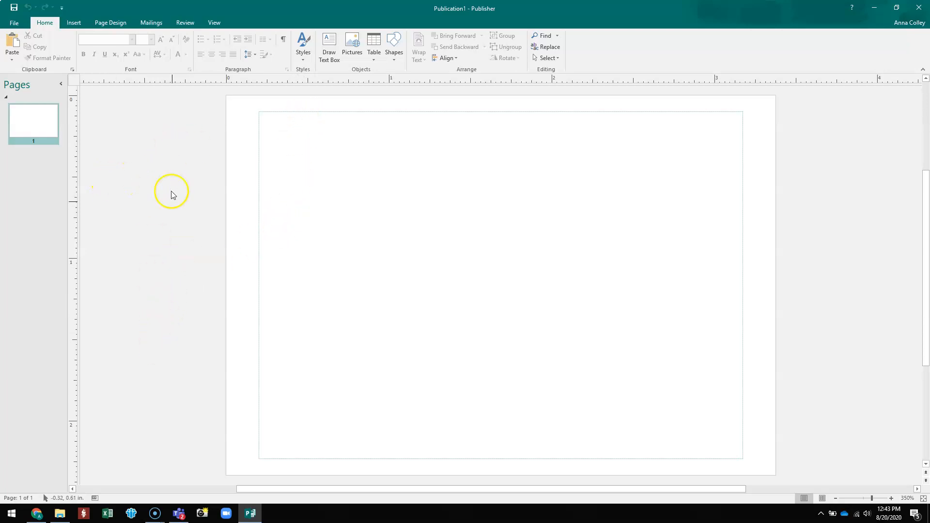
left_click(143, 25)
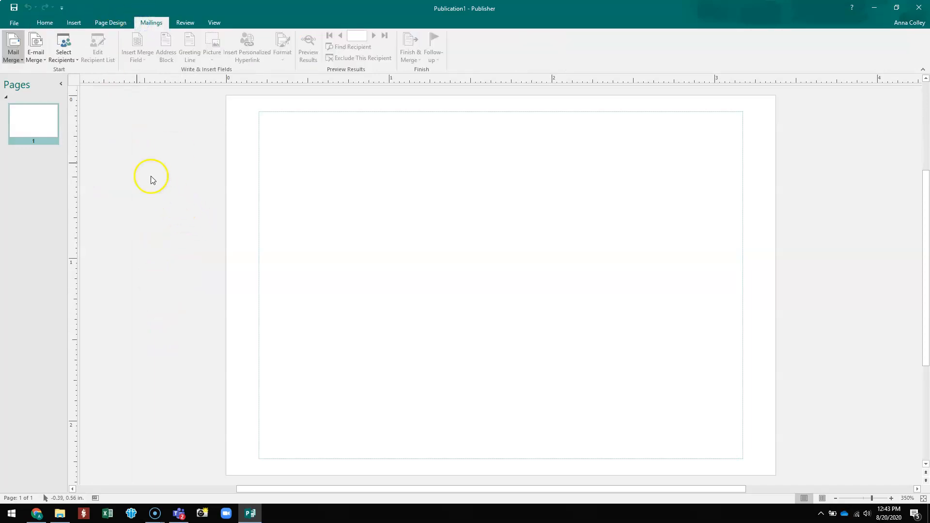
left_click(65, 57)
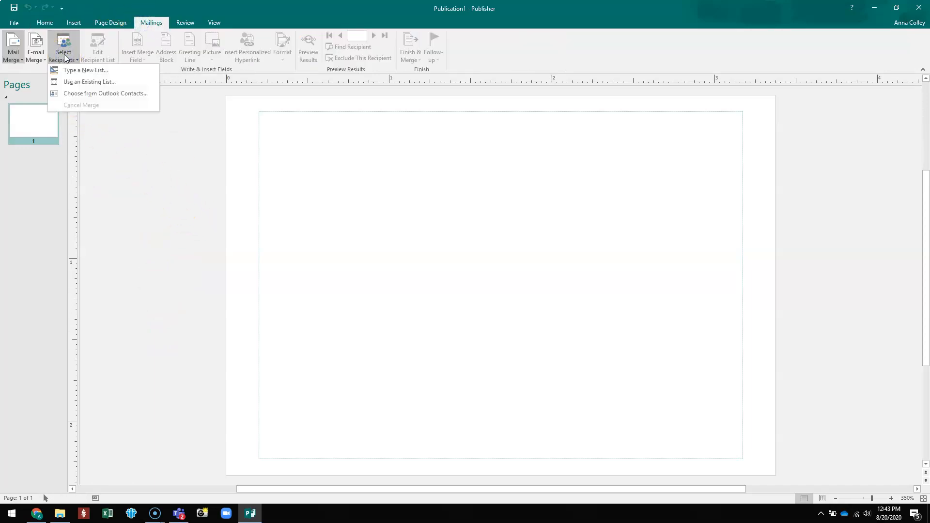
left_click(70, 82)
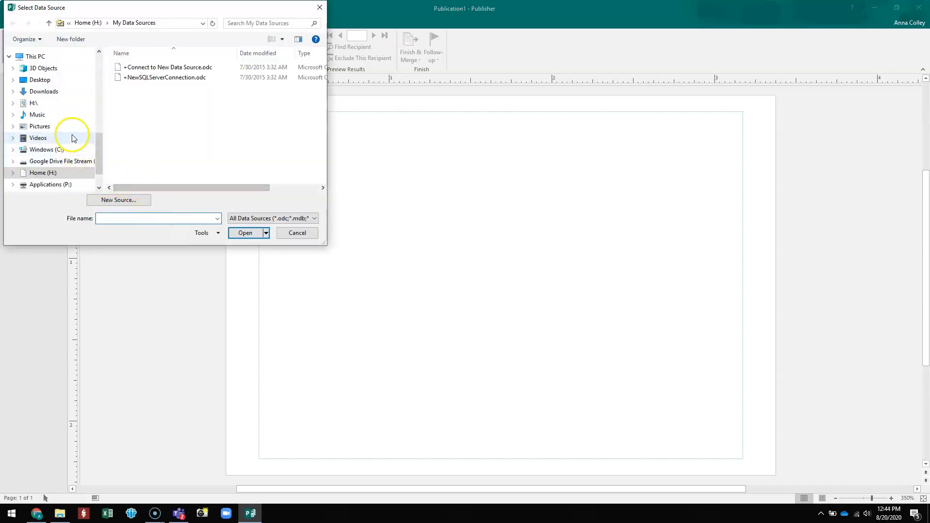
left_click_drag(97, 151, 99, 85)
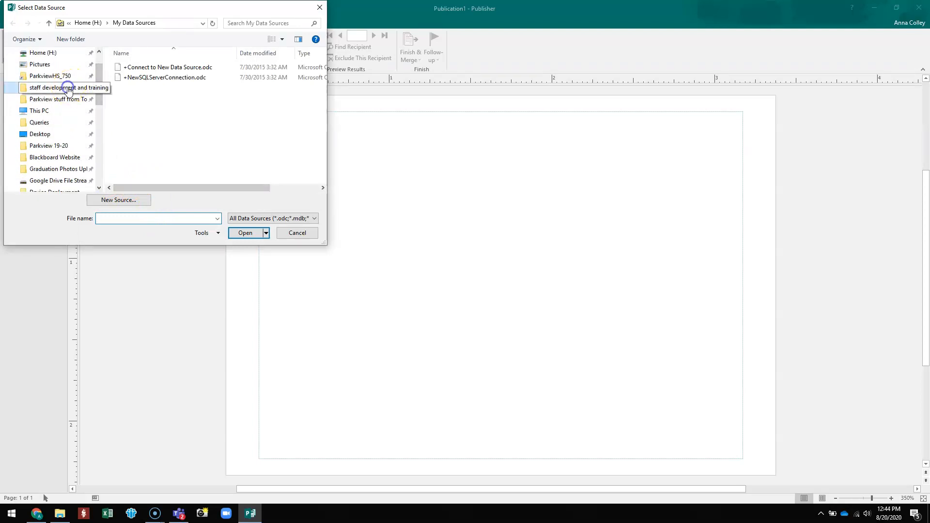
left_click(68, 89)
double_click(140, 97)
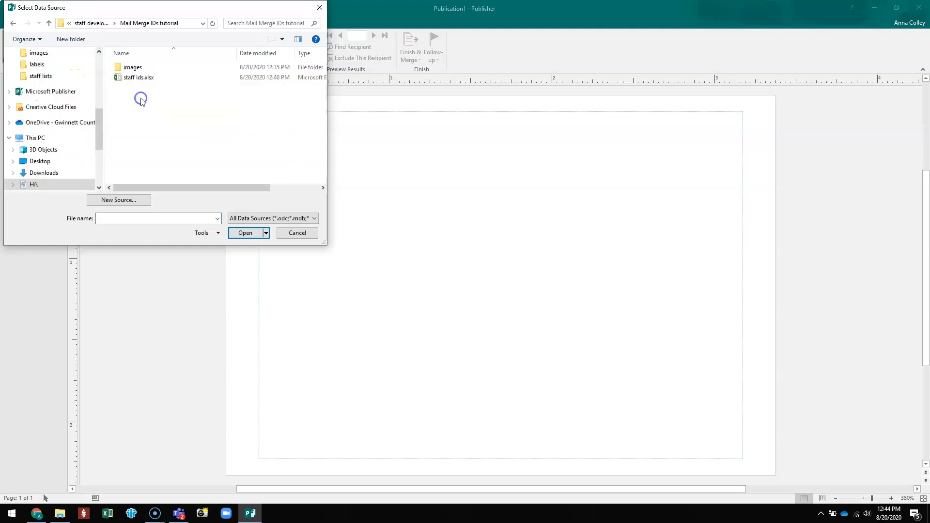
double_click(140, 77)
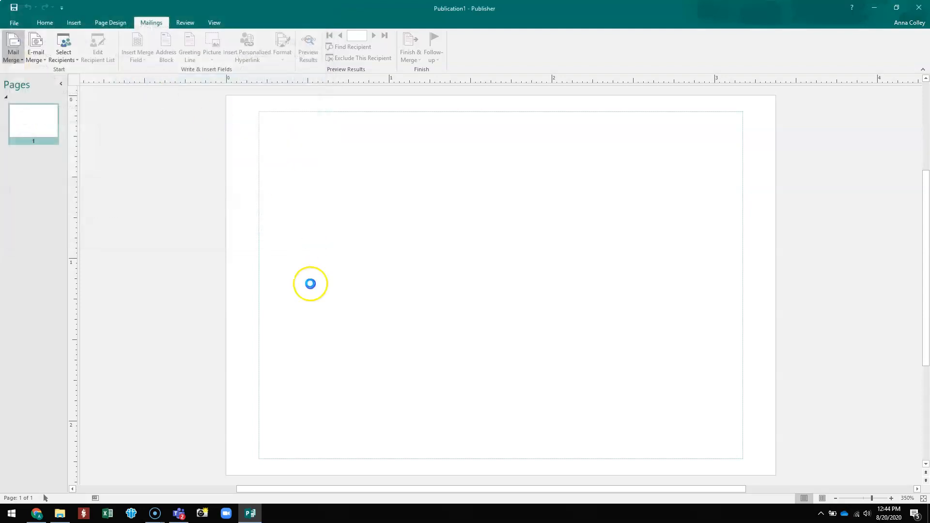
left_click(518, 290)
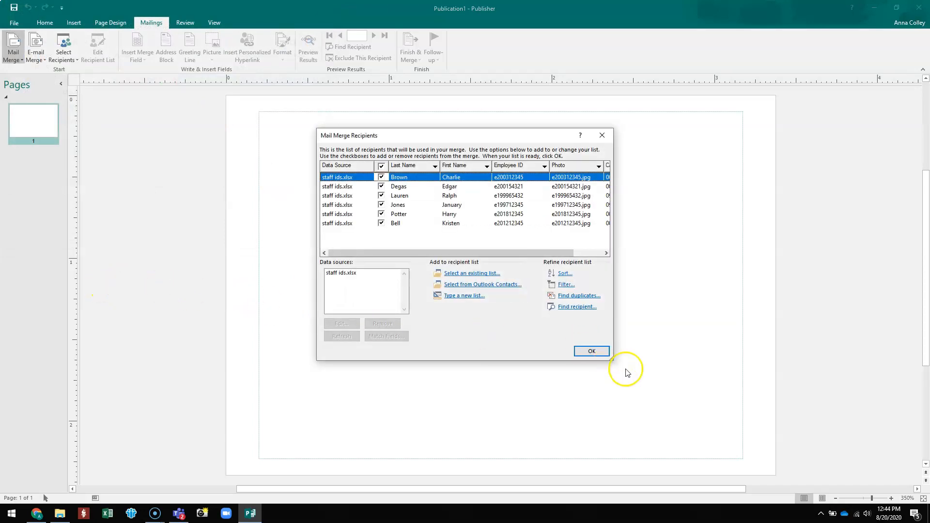
left_click(598, 350)
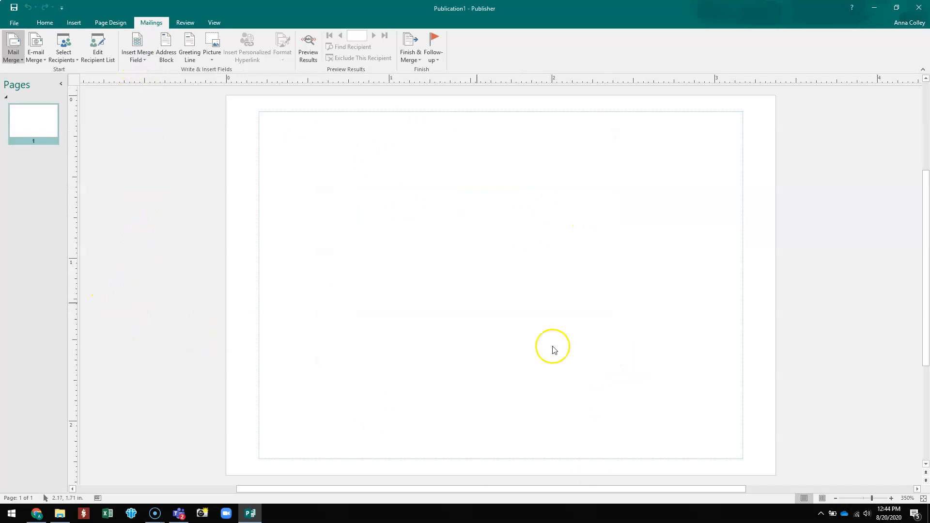
Insert the First Name merge field and fit its text box to about 2.29 x 1.00 in. at the page's upper-left margin
left_click(131, 57)
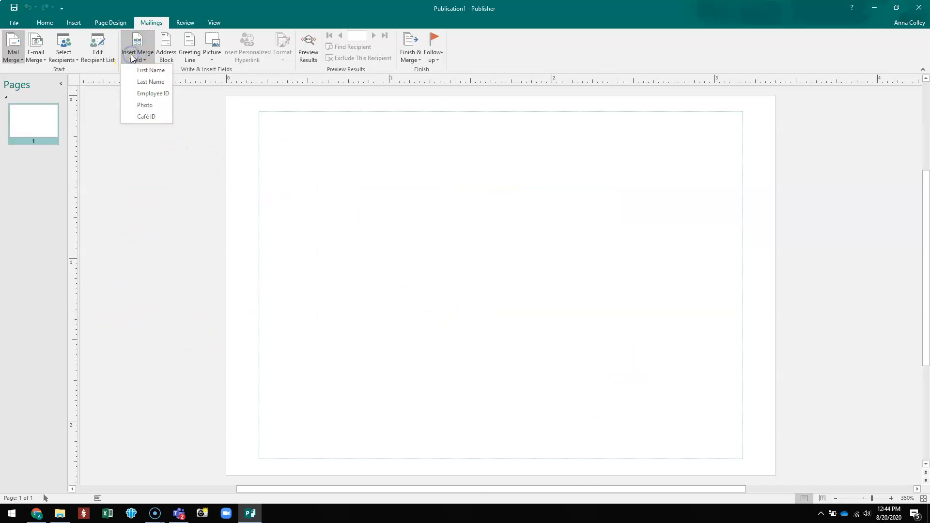
left_click(135, 70)
left_click_drag(473, 195, 315, 106)
left_click_drag(425, 194, 635, 189)
Add the Last Name merge field after First Name on the same line, separated by a space
left_click(403, 133)
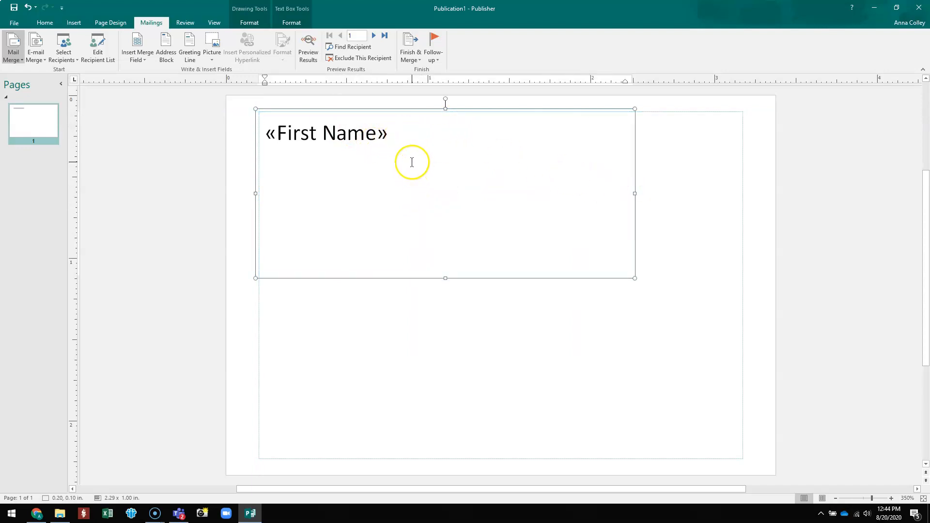
left_click(139, 55)
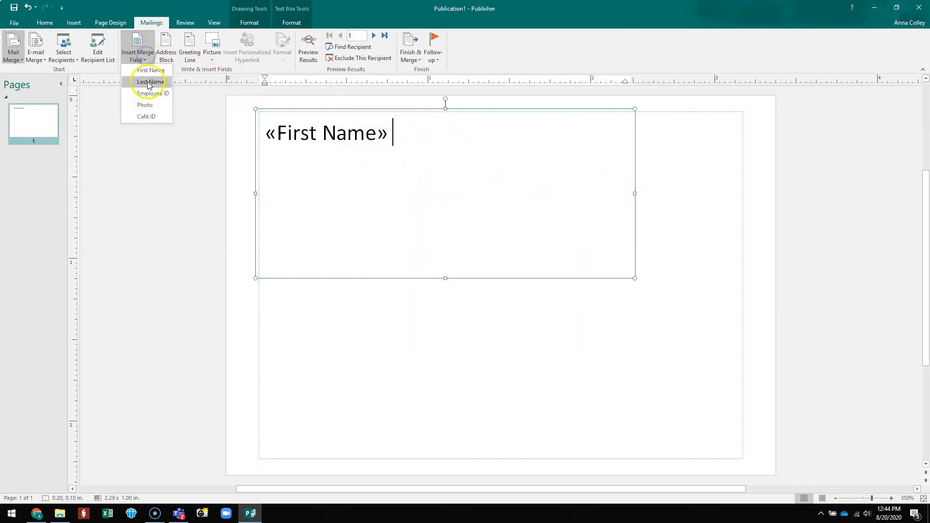
left_click(149, 82)
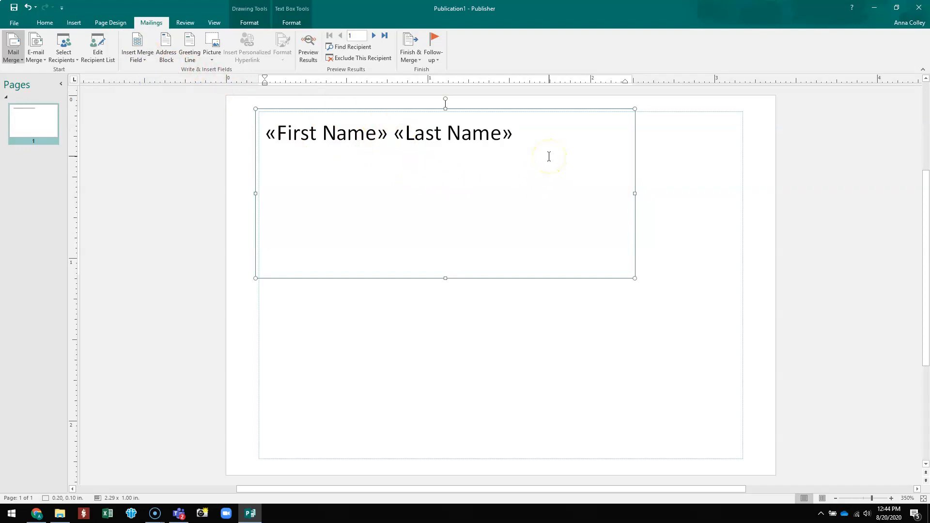
Insert the Employee ID merge field on a new line below the name fields
left_click(136, 55)
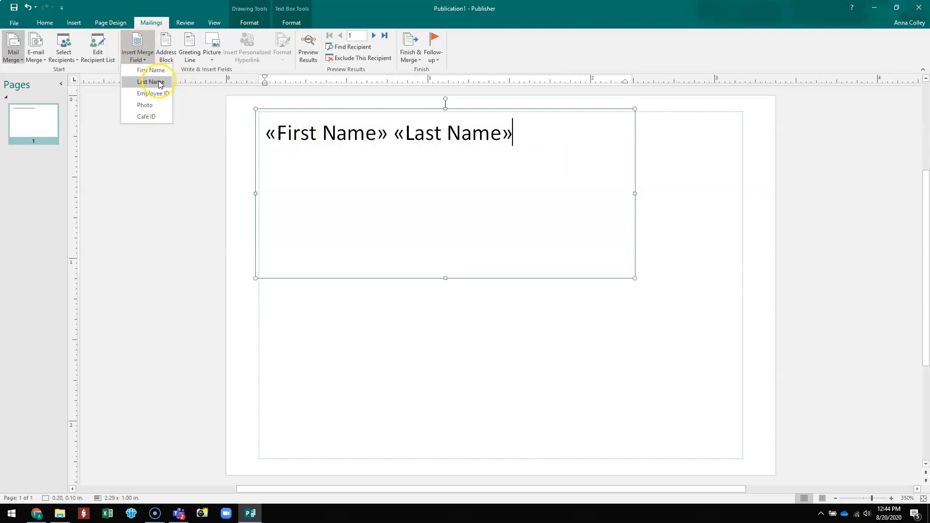
left_click(535, 139)
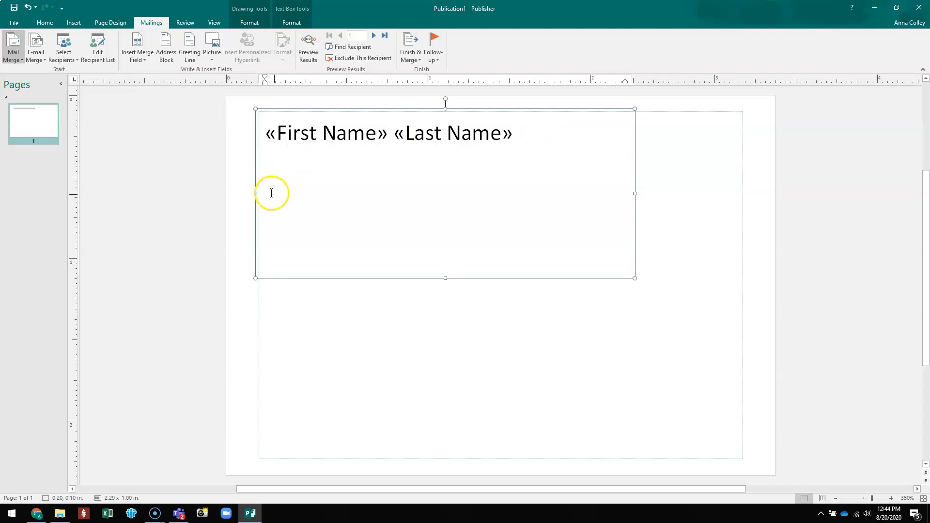
left_click(134, 42)
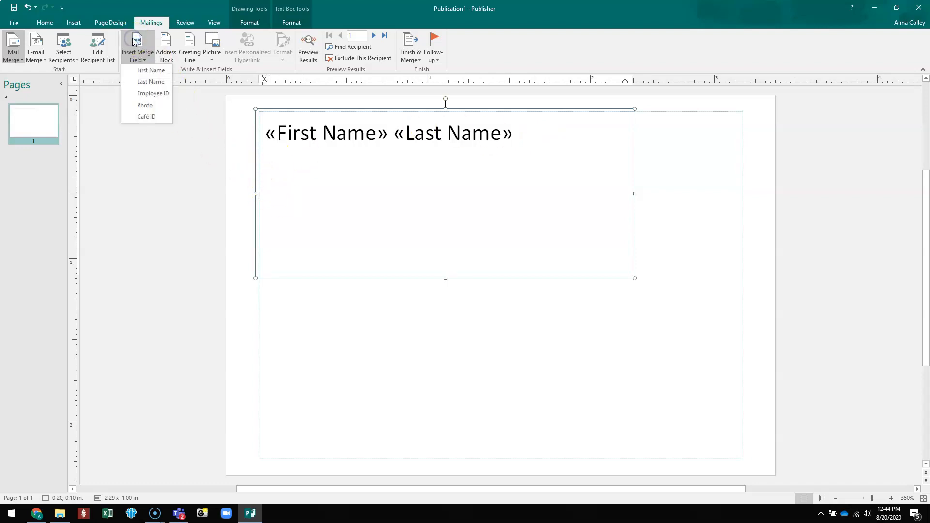
left_click(160, 93)
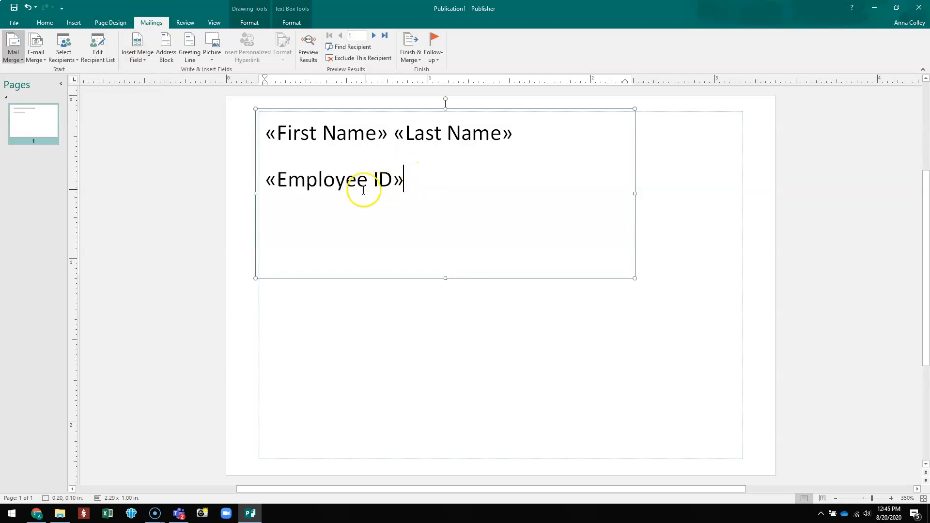
Enclose the Employee ID merge field in asterisks, one directly before and one directly after it
left_click(265, 180)
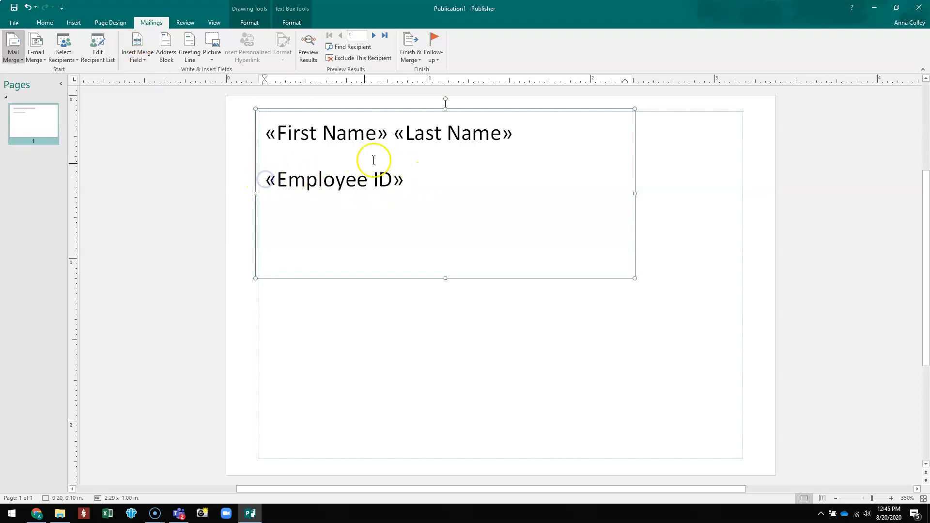
type("*")
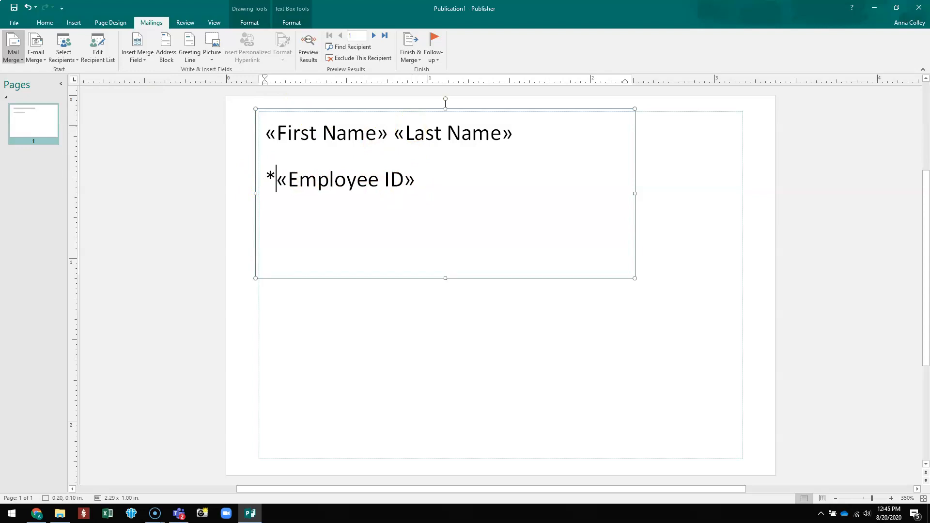
left_click(429, 183)
Label the Employee ID line with the word "Media" and a space before its opening asterisk
type("Lun")
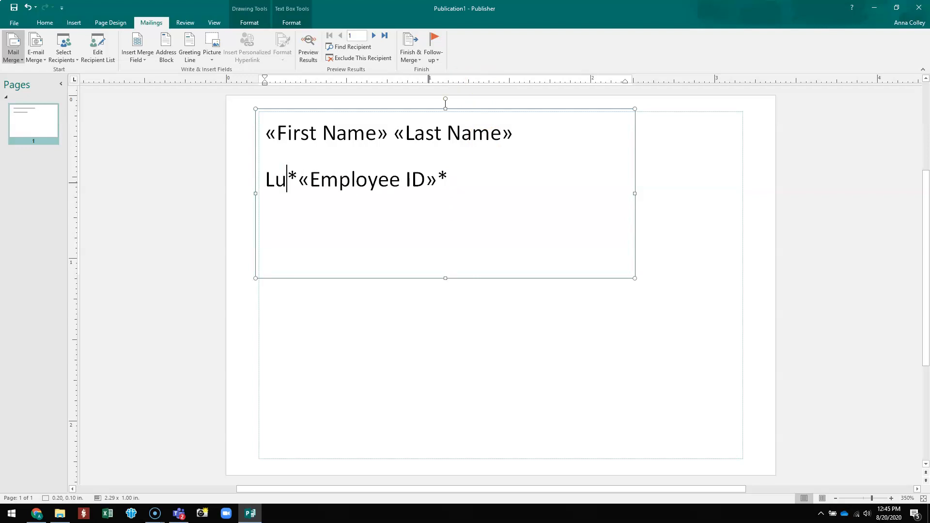
key("BackSpace")
key("BackSpace")
key("BackSpace")
type("edia")
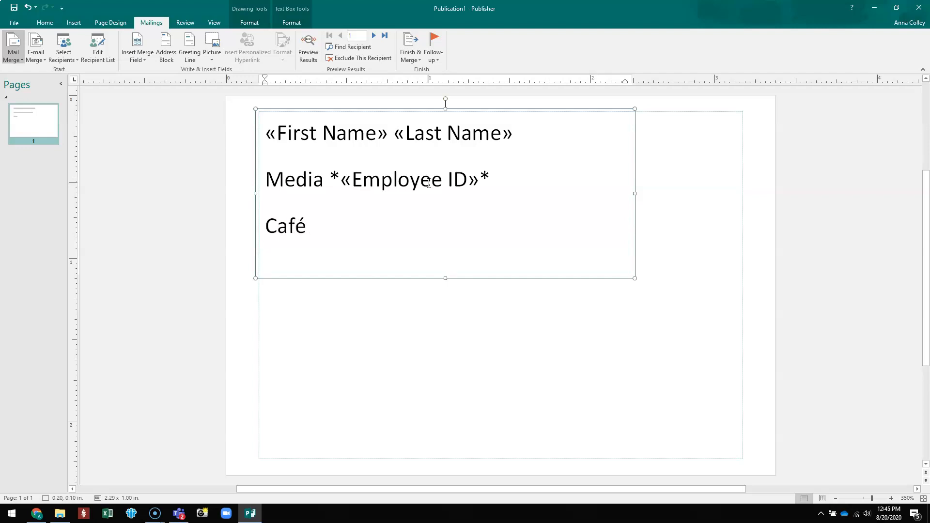
Add a third line labelled "Café" followed by the Café ID merge field enclosed in asterisks
left_click(137, 55)
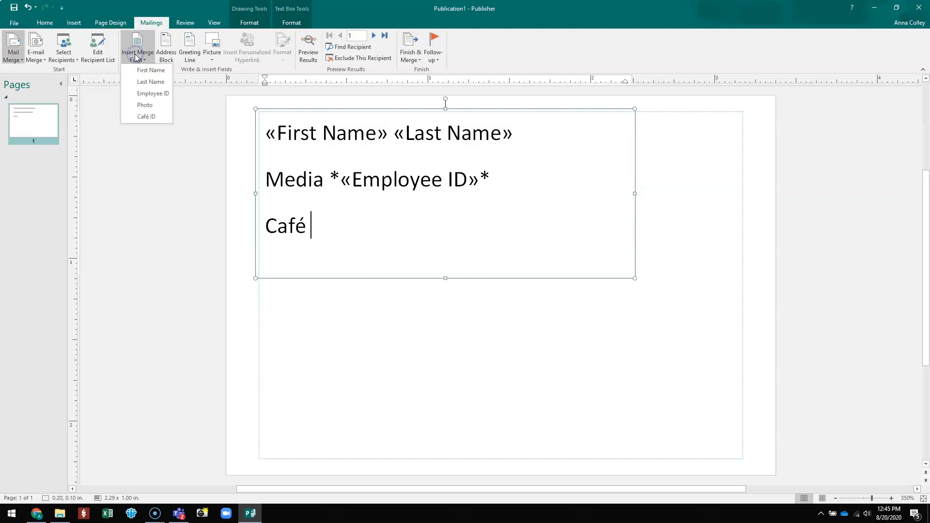
left_click(146, 116)
left_click(315, 226)
left_click(421, 207)
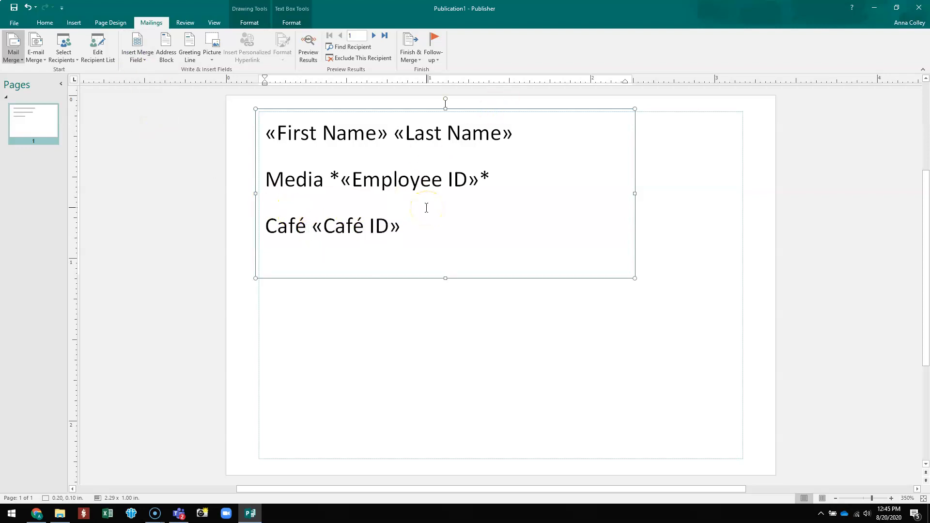
type("*")
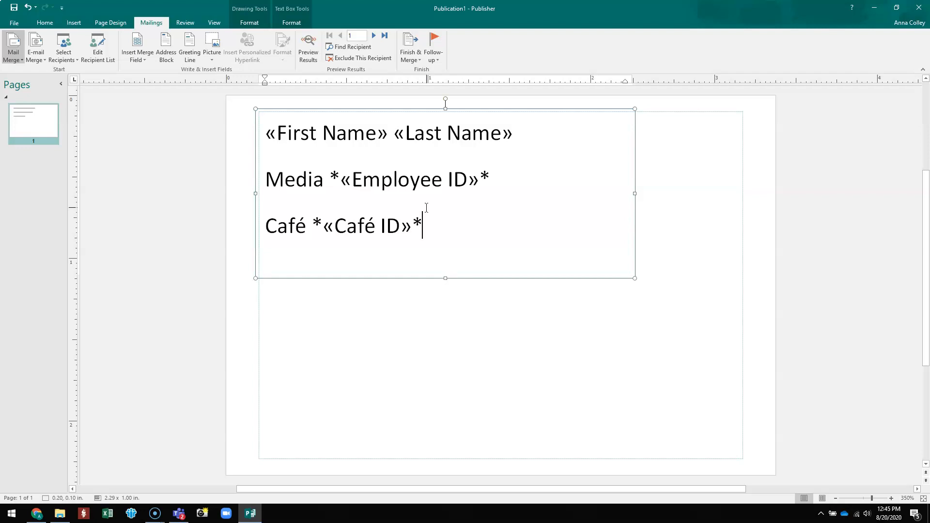
Move the merge field text box down along the margin to the lower-left part of the card
left_click(419, 208)
left_click_drag(439, 109, 439, 175)
left_click(448, 378)
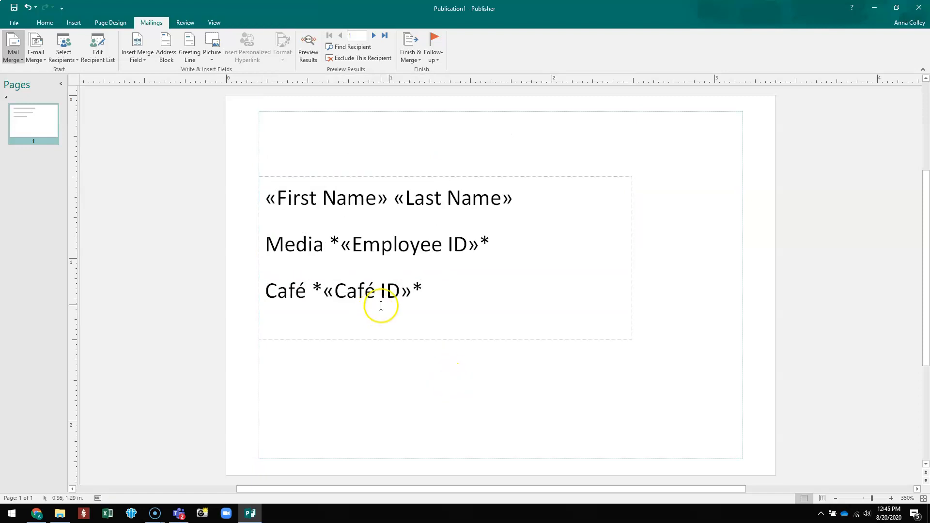
left_click_drag(355, 178, 356, 296)
left_click(359, 129)
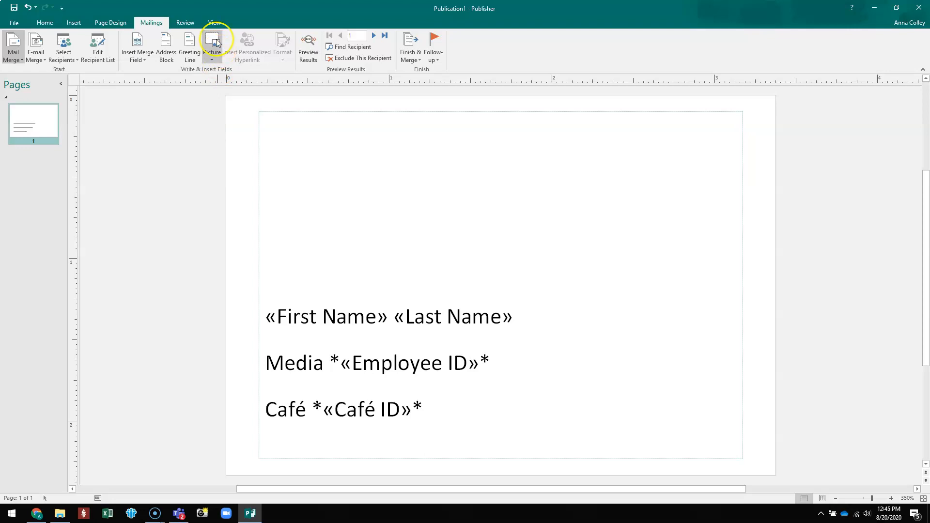
Insert a picture field based on the Photo column and place it in the card's upper-right margin corner
left_click(215, 54)
left_click(218, 71)
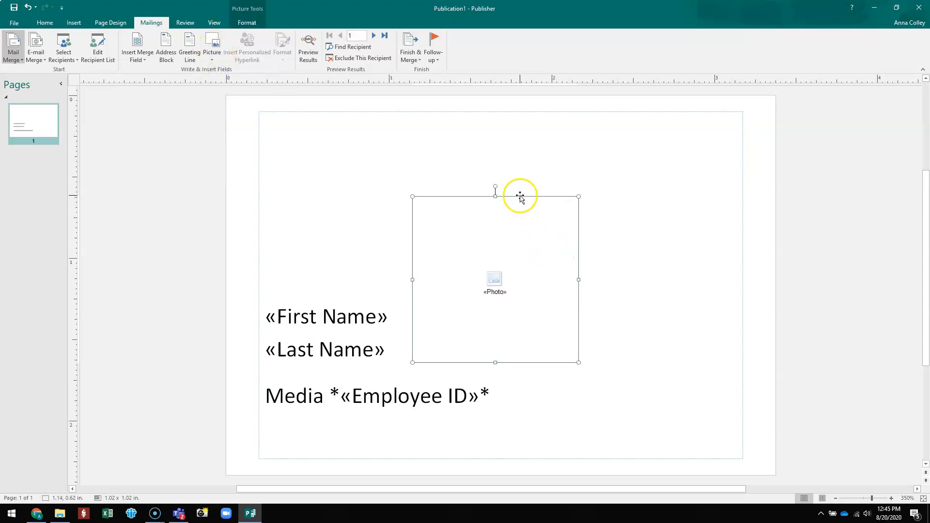
left_click_drag(531, 201, 695, 116)
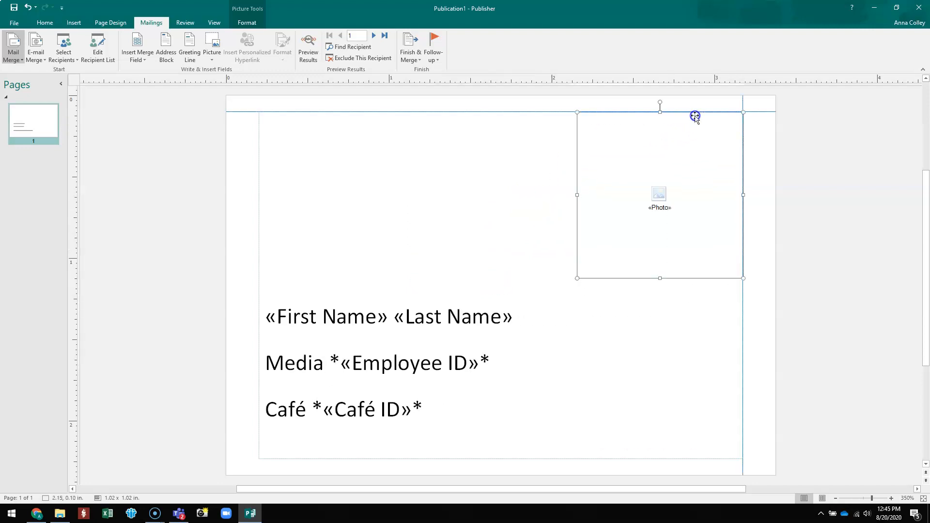
Add the "images" folder inside "Mail Merge IDs tutorial" as a picture source for the Photo field
left_click(659, 195)
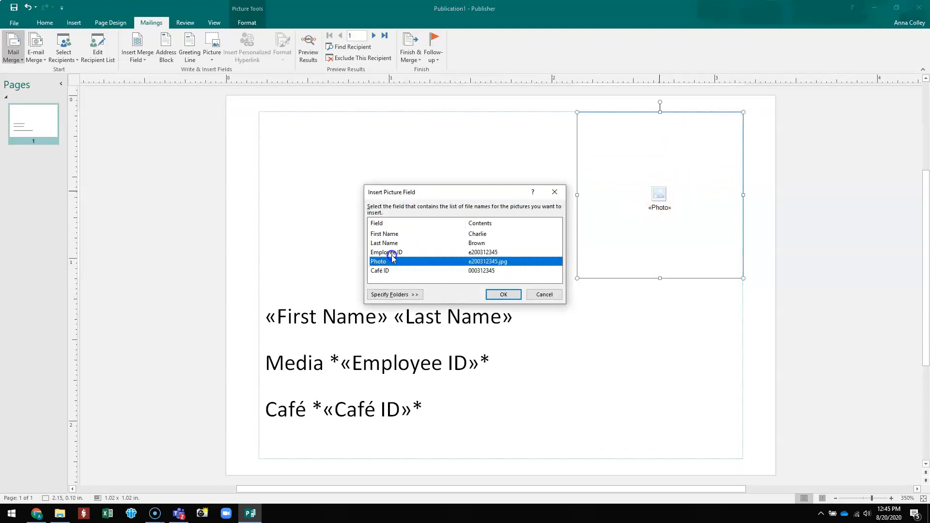
left_click_drag(433, 196, 400, 98)
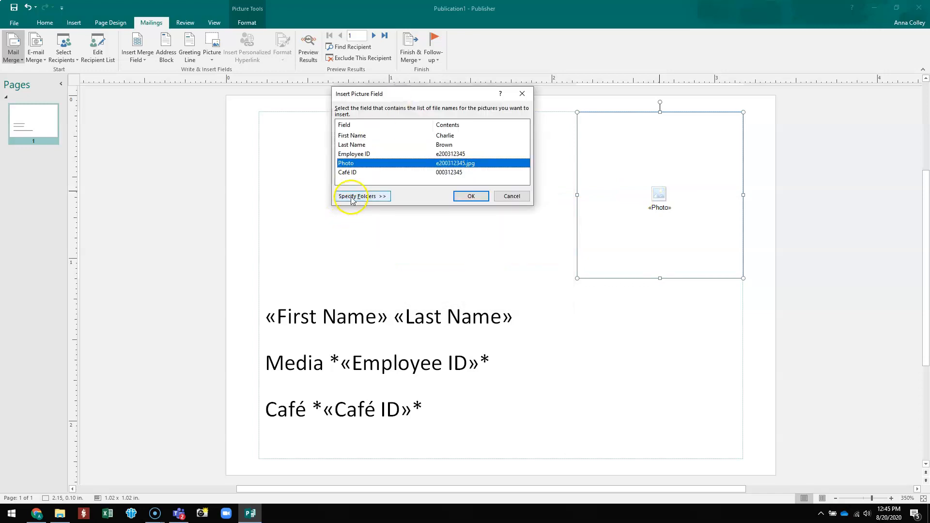
left_click(351, 199)
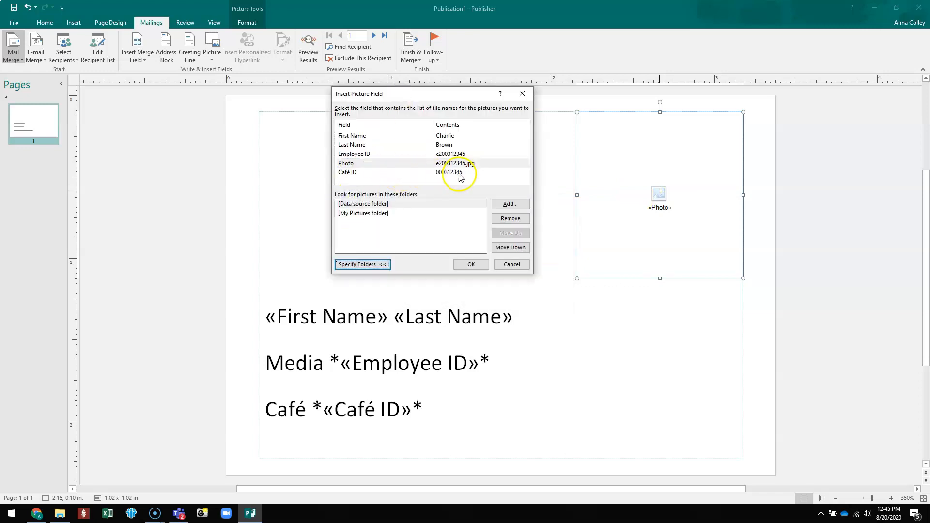
left_click(356, 164)
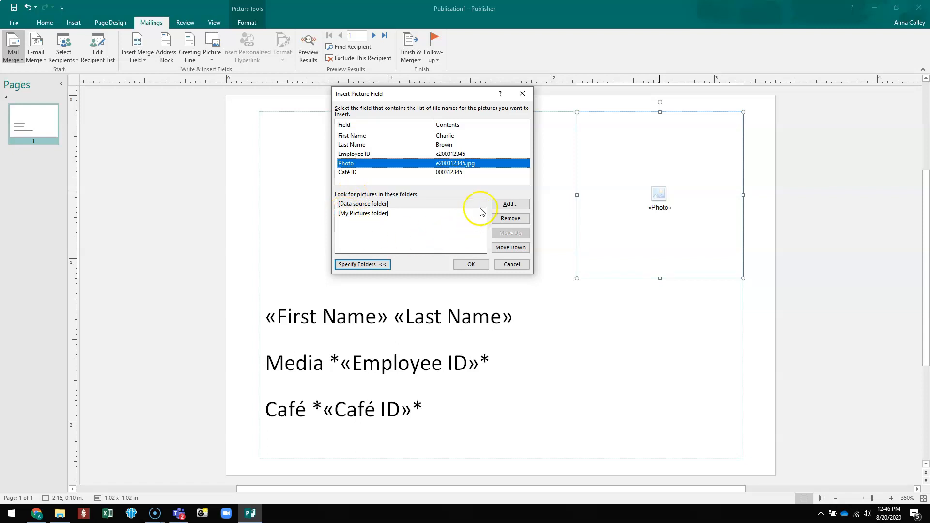
left_click(509, 204)
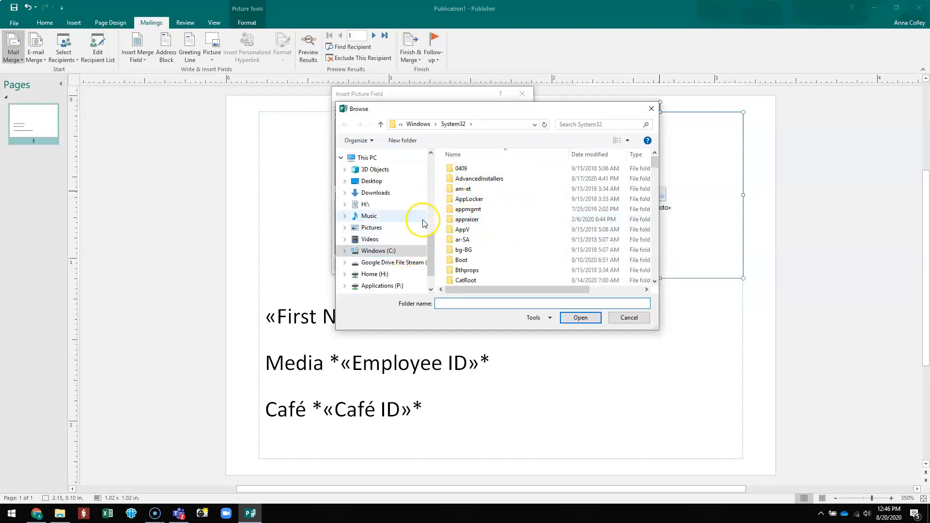
left_click_drag(431, 252, 433, 204)
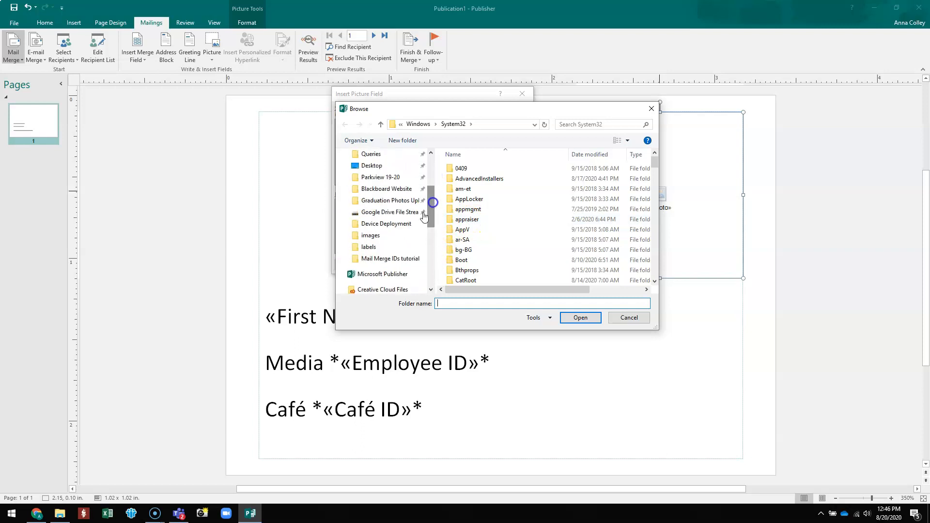
left_click(371, 236)
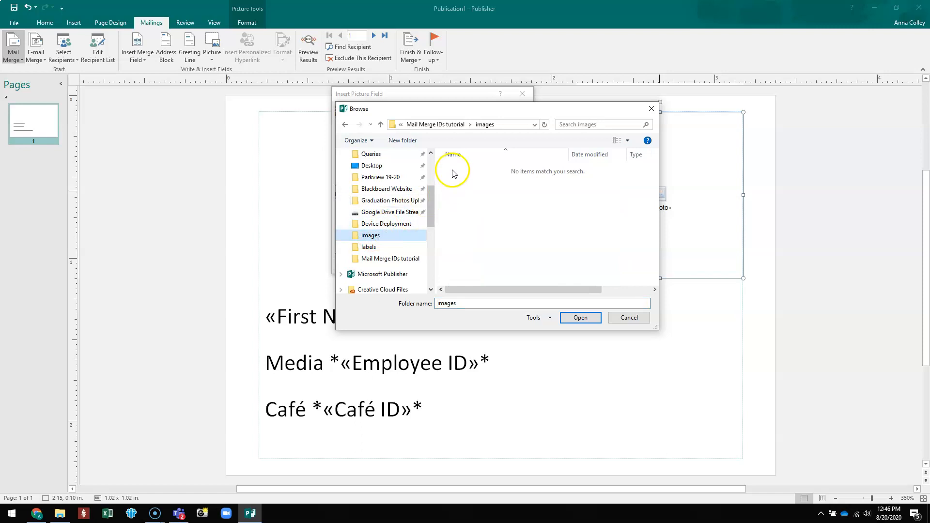
left_click(580, 317)
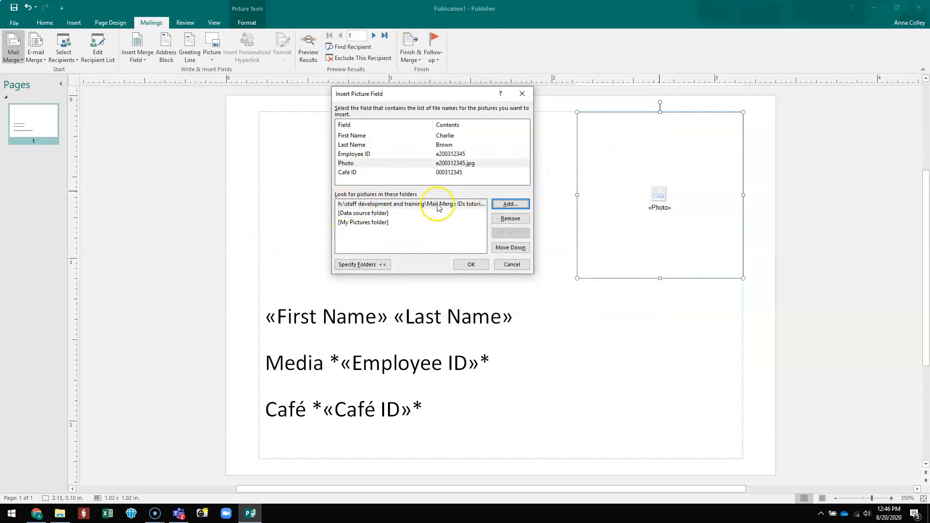
left_click(464, 265)
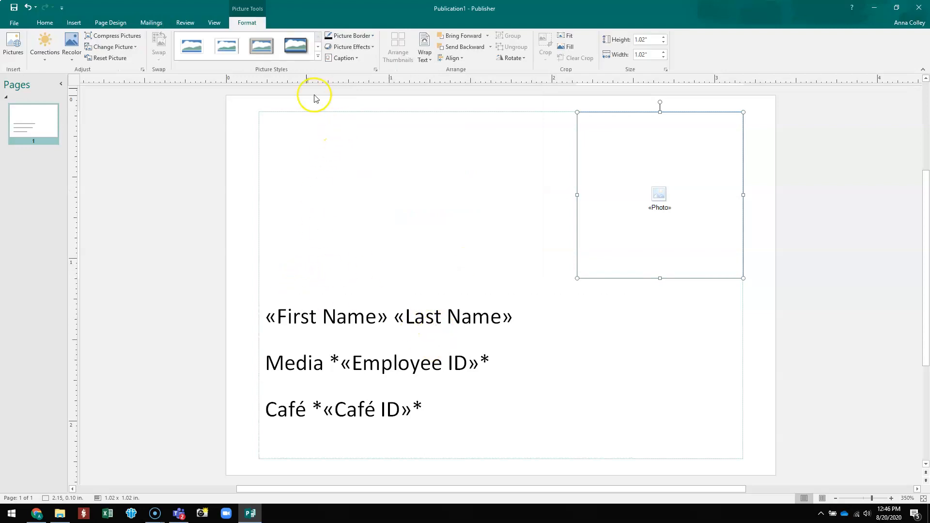
Preview the merge results, extend the photo frame downward to about 1.28 in tall, and refresh the preview
left_click(149, 23)
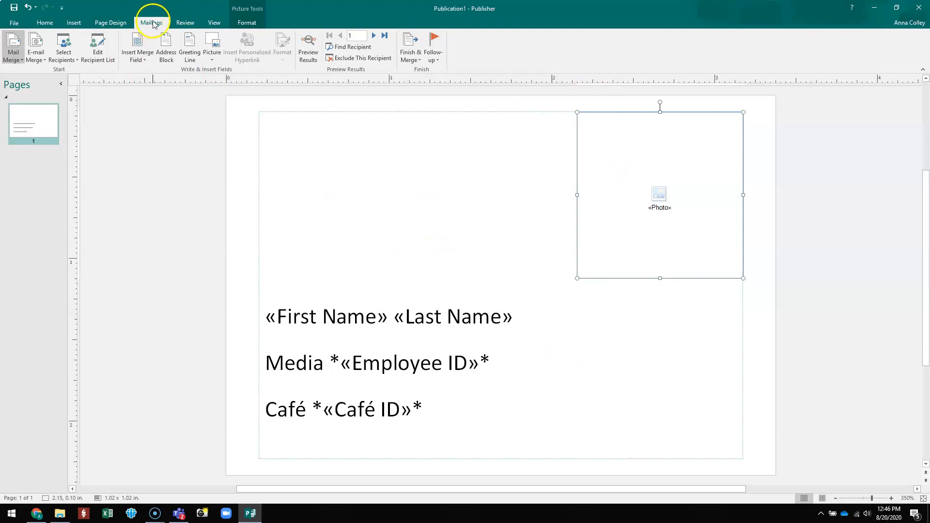
left_click(308, 47)
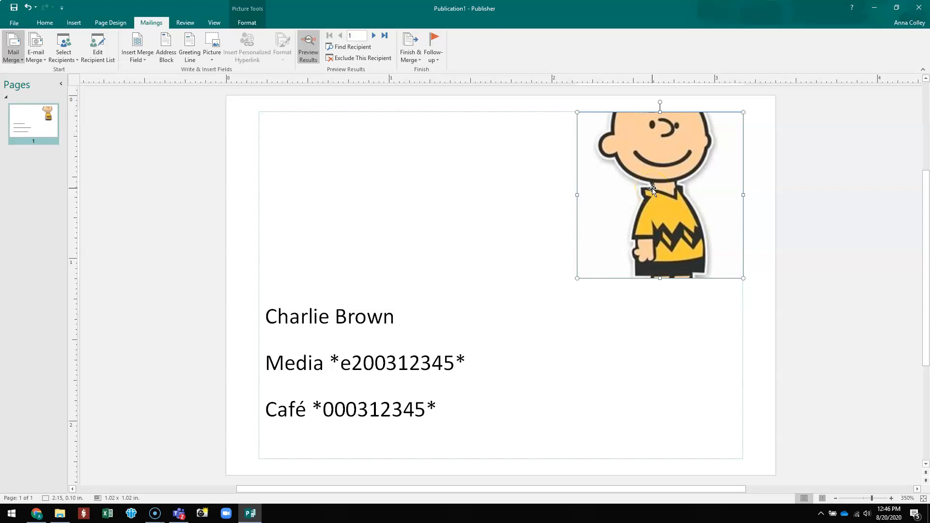
left_click_drag(659, 278, 660, 321)
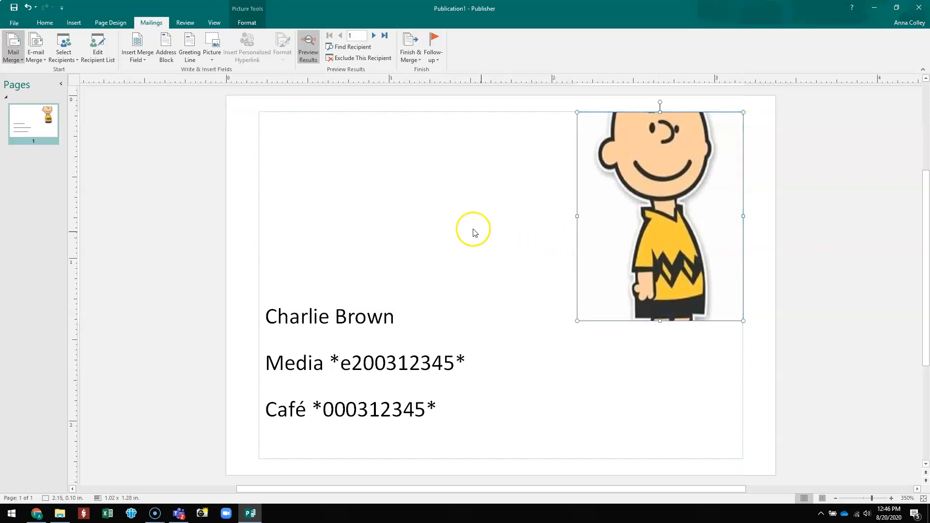
left_click(308, 48)
left_click(309, 50)
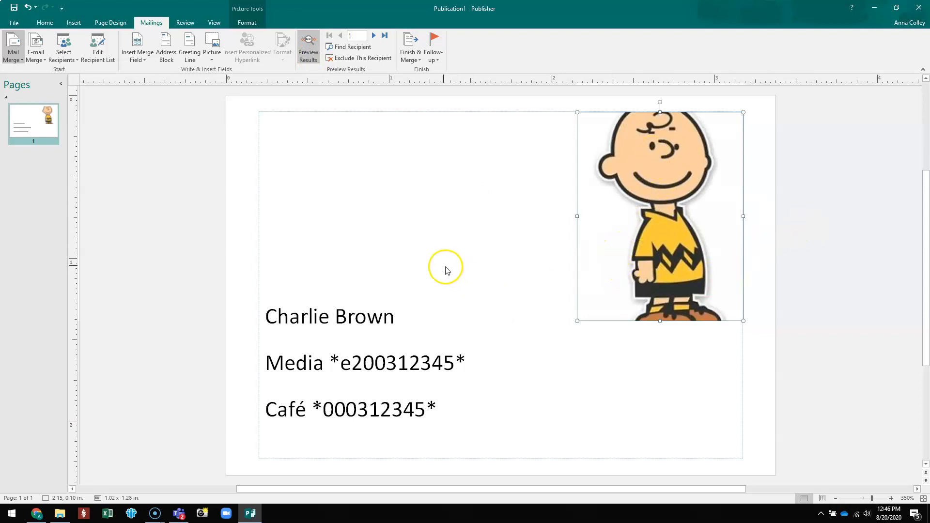
Resize the text box to about 1.99 x 2.13 in, reaching up to the top margin and narrowed to clear the photo
left_click(349, 294)
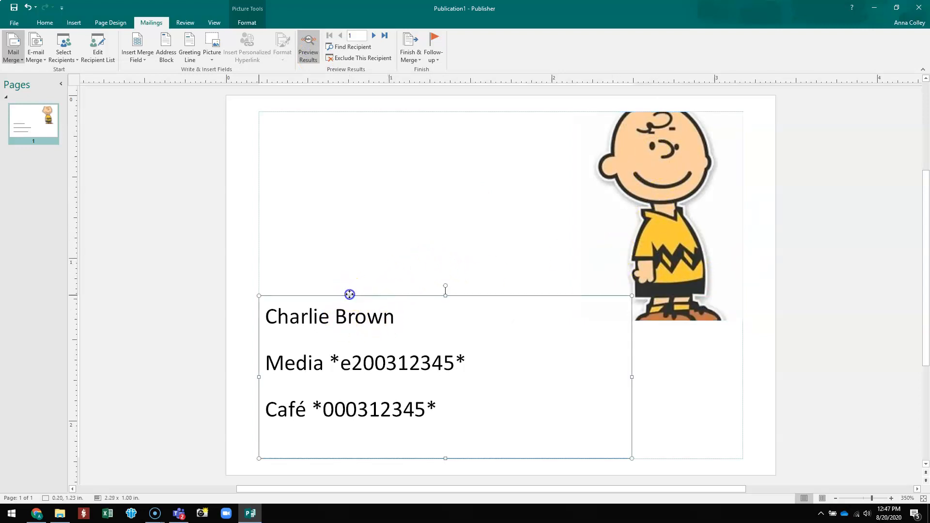
left_click_drag(446, 297, 438, 113)
left_click_drag(632, 283, 584, 284)
left_click(479, 278)
left_click(332, 173)
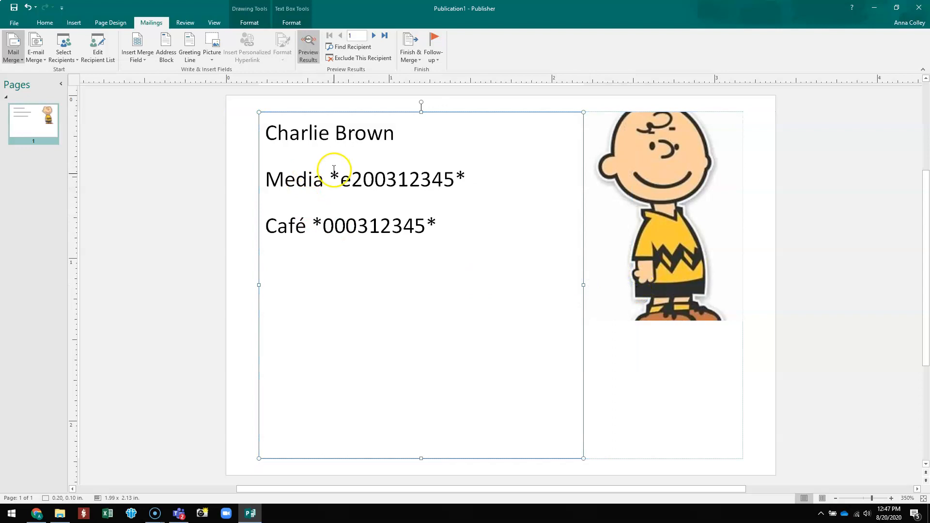
Look at the 3 of 9 Barcode font page on dafont.com in Chrome, and return to the card in Publisher
double_click(388, 180)
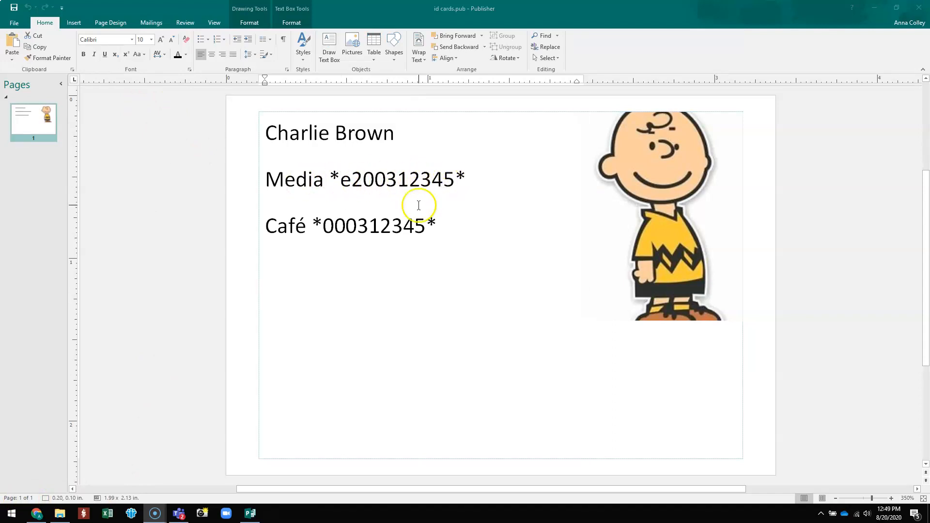
left_click(38, 516)
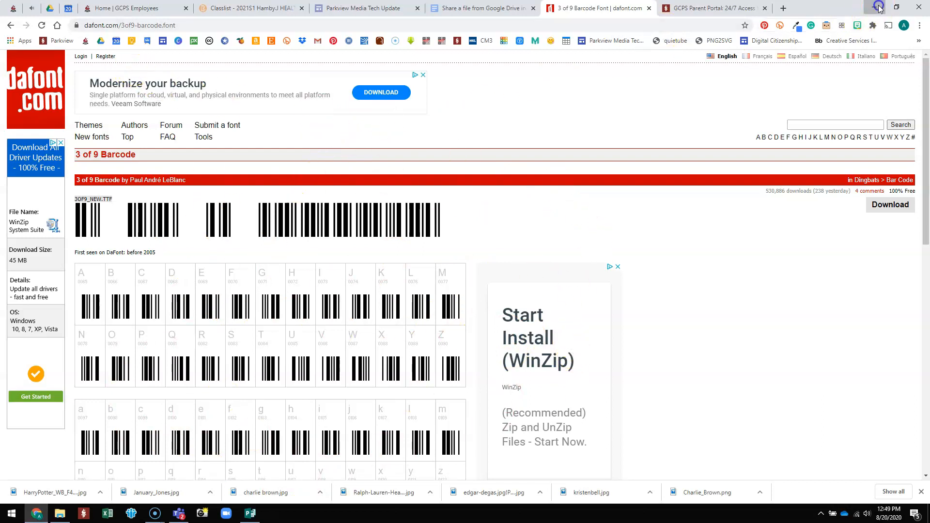
left_click(878, 8)
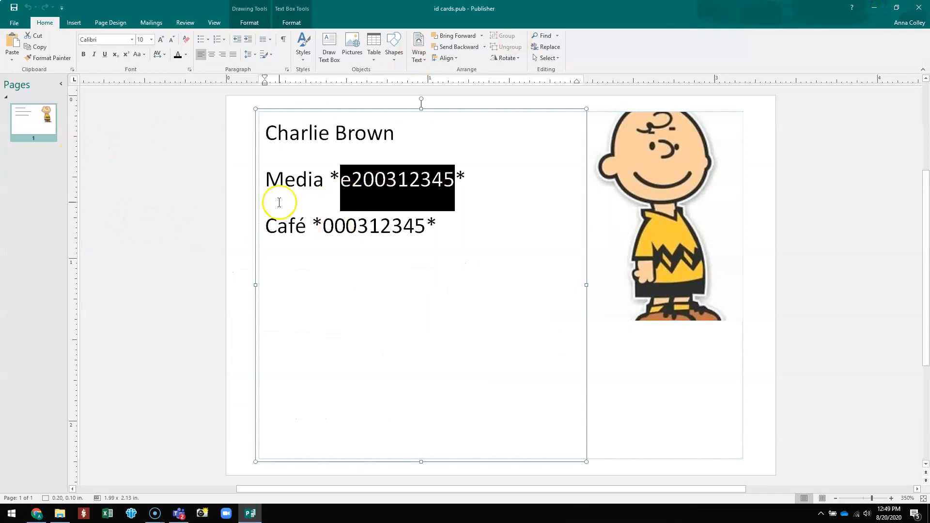
Apply the 3 of 9 Barcode font to the Media ID together with both of its asterisks
left_click(265, 190)
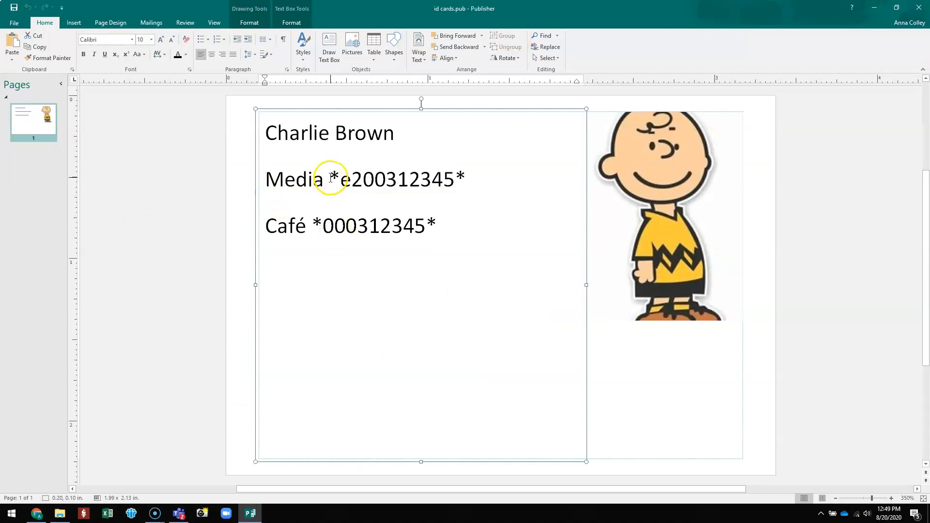
left_click_drag(331, 178, 346, 176)
left_click_drag(454, 178, 466, 180)
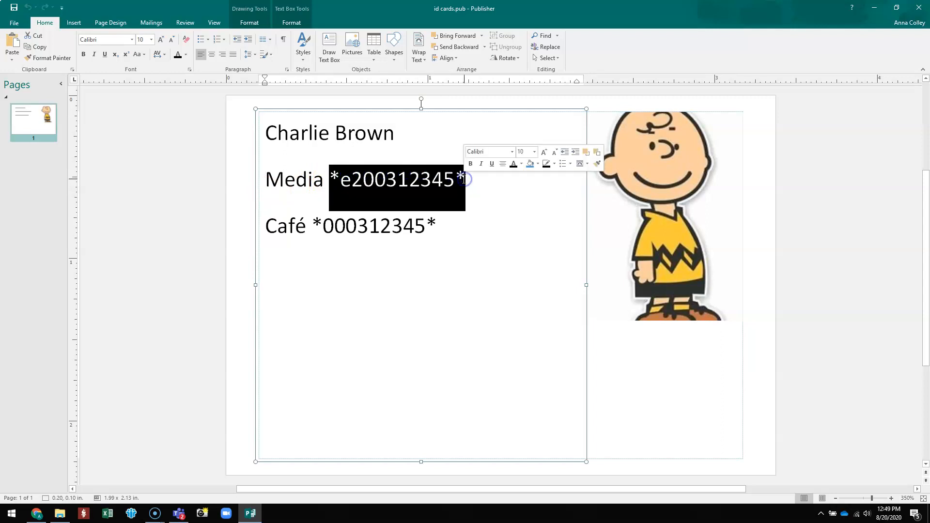
left_click(132, 40)
left_click_drag(211, 82, 210, 48)
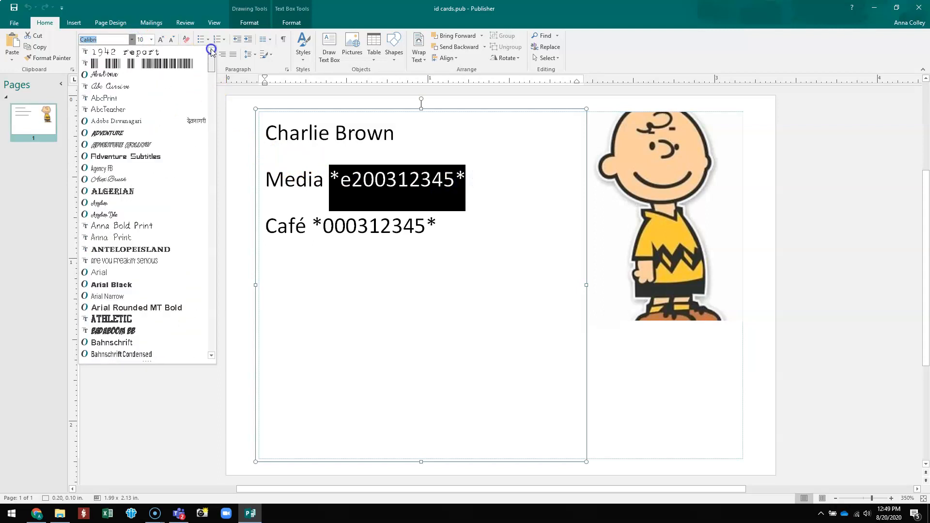
left_click(162, 63)
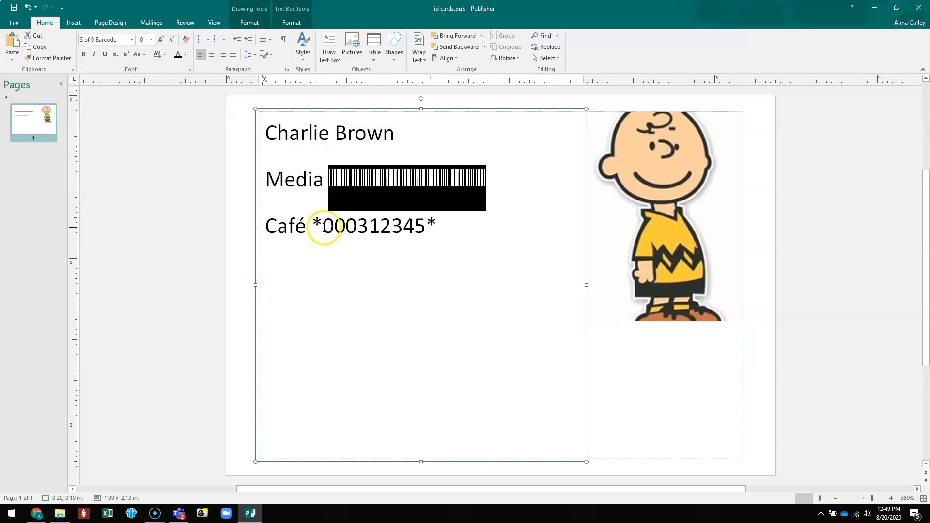
Format the Café ID and its enclosing asterisks in the 3 of 9 Barcode font, and deselect the text box
left_click_drag(311, 225, 341, 225)
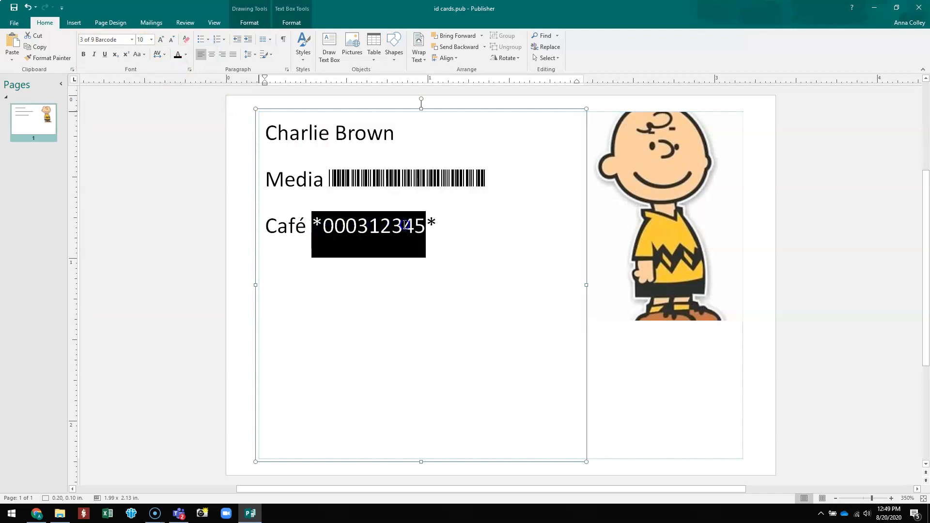
left_click_drag(405, 226, 437, 227)
left_click(132, 39)
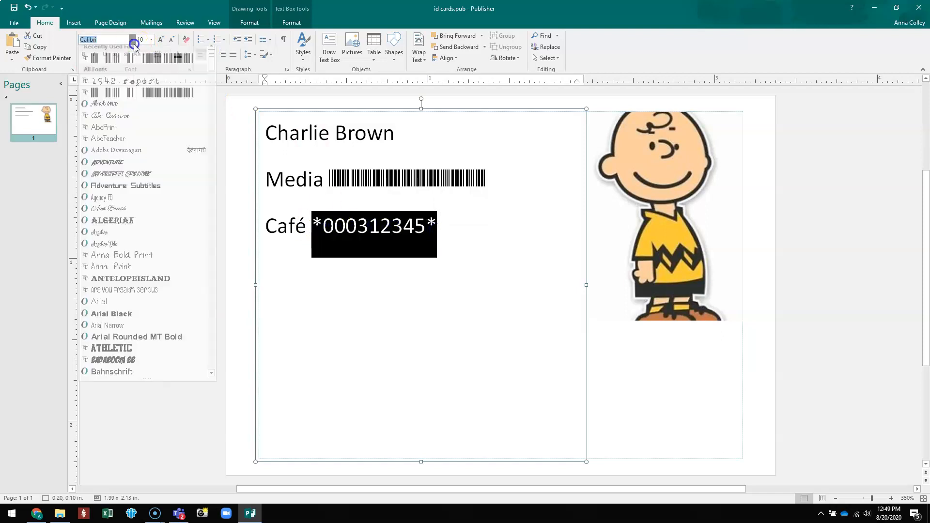
left_click(211, 58)
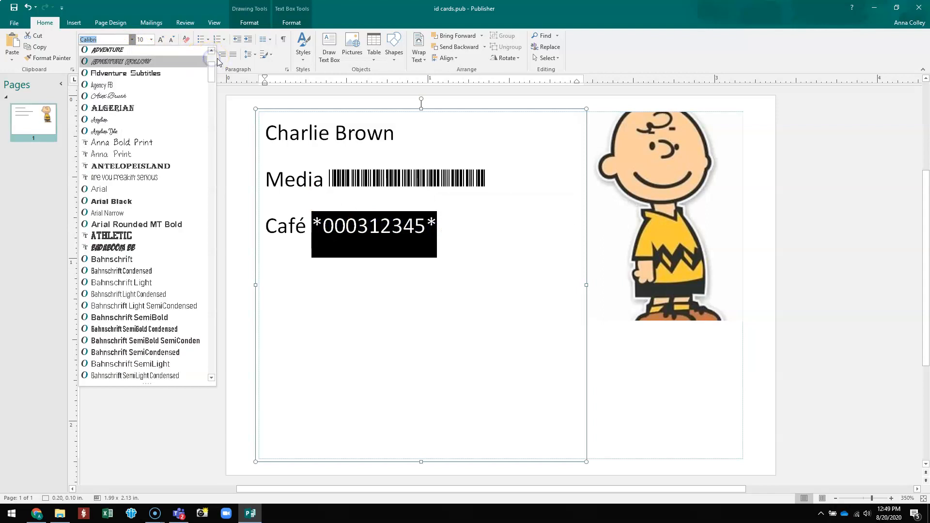
left_click(211, 57)
left_click(183, 63)
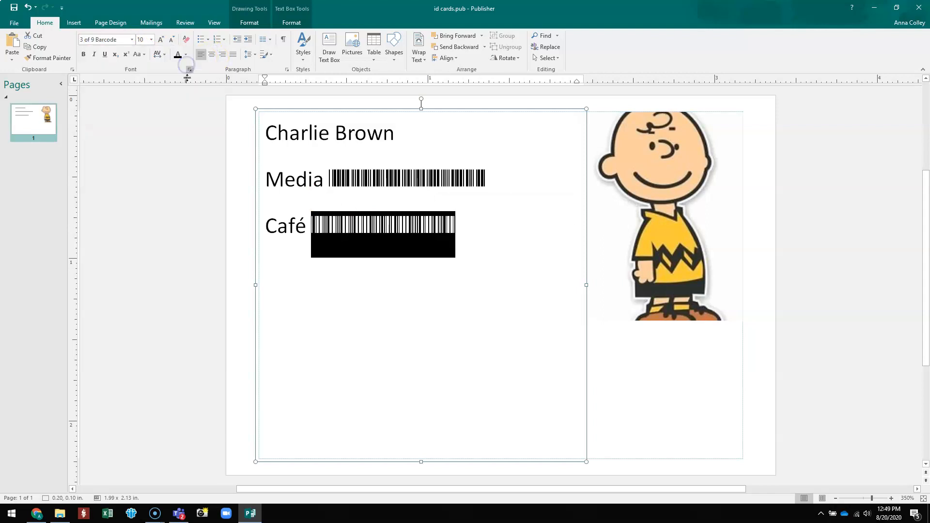
left_click(169, 310)
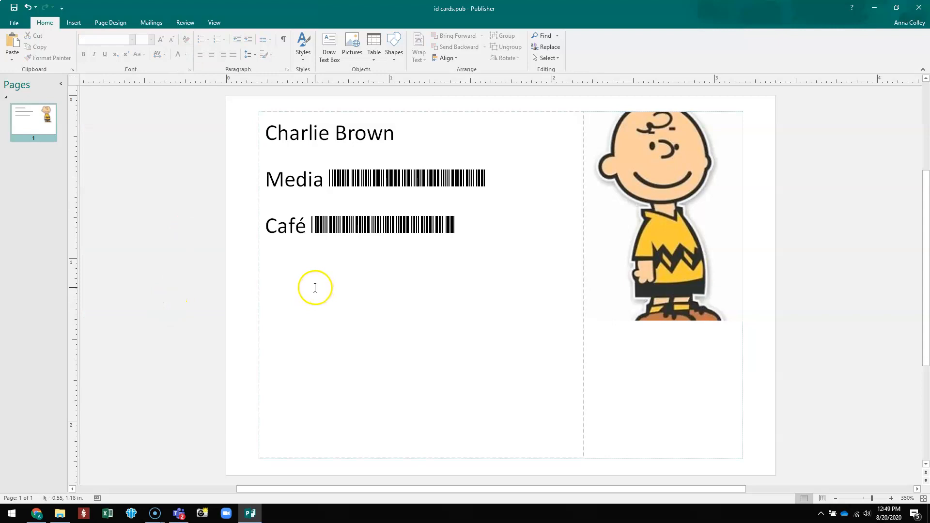
Browse the merged card previews through record 6, and go back to record 4
left_click(162, 21)
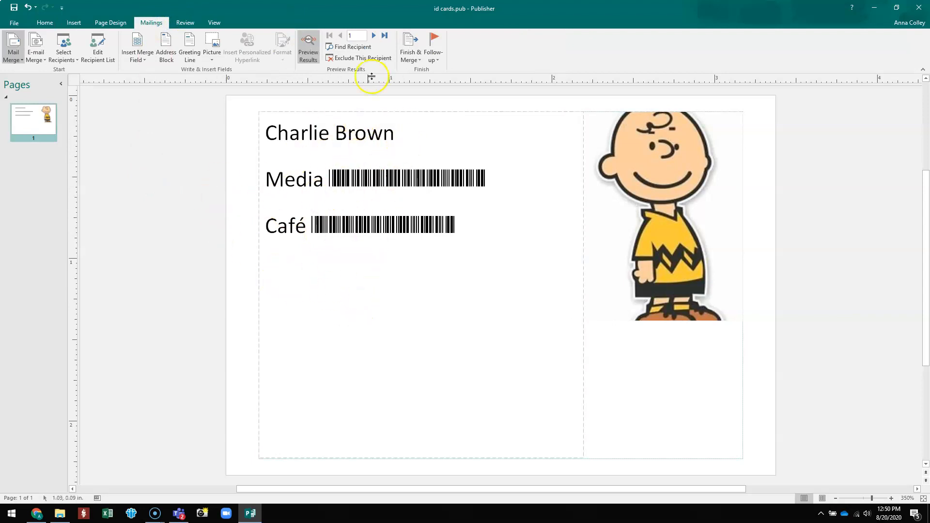
left_click(374, 35)
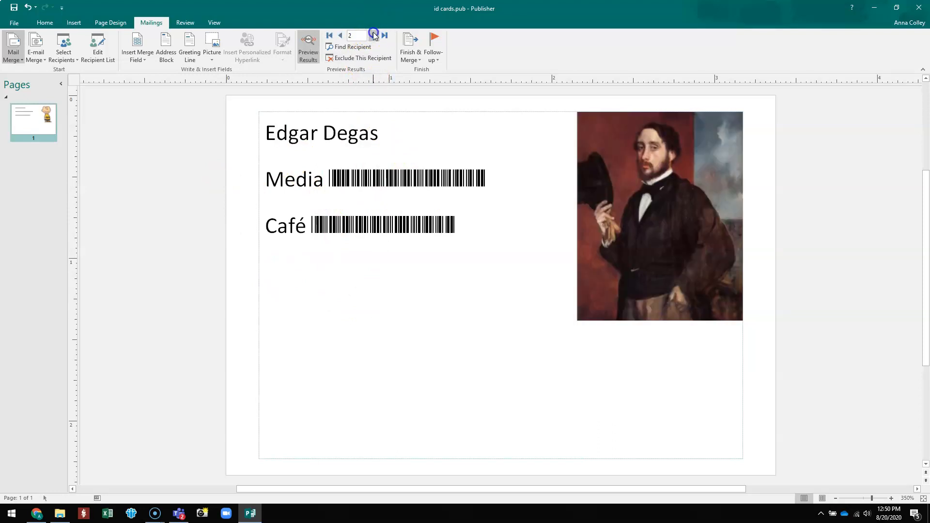
left_click(373, 36)
left_click(373, 36)
left_click(374, 35)
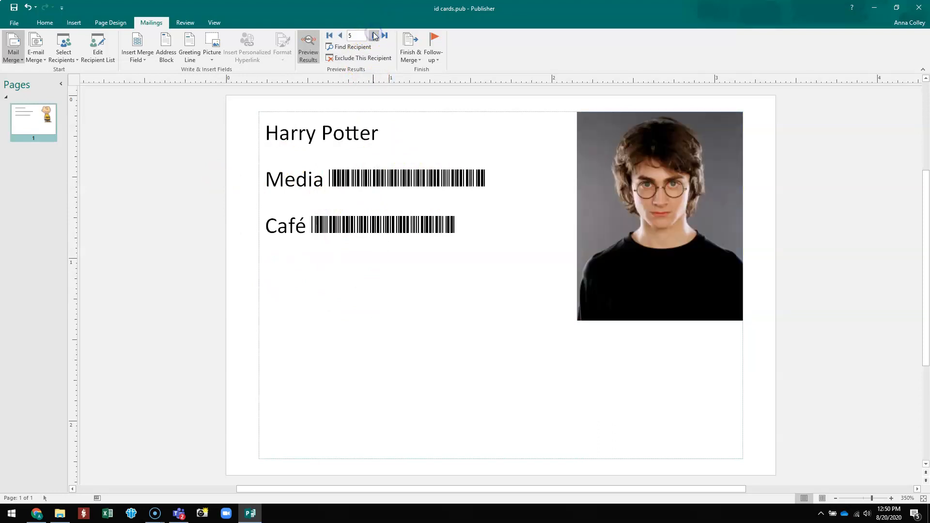
left_click(374, 35)
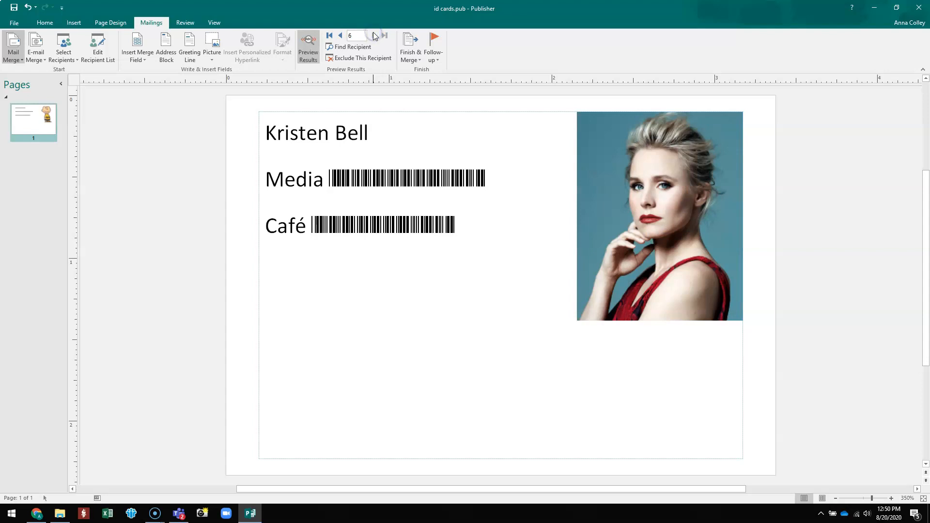
left_click(339, 35)
left_click(339, 35)
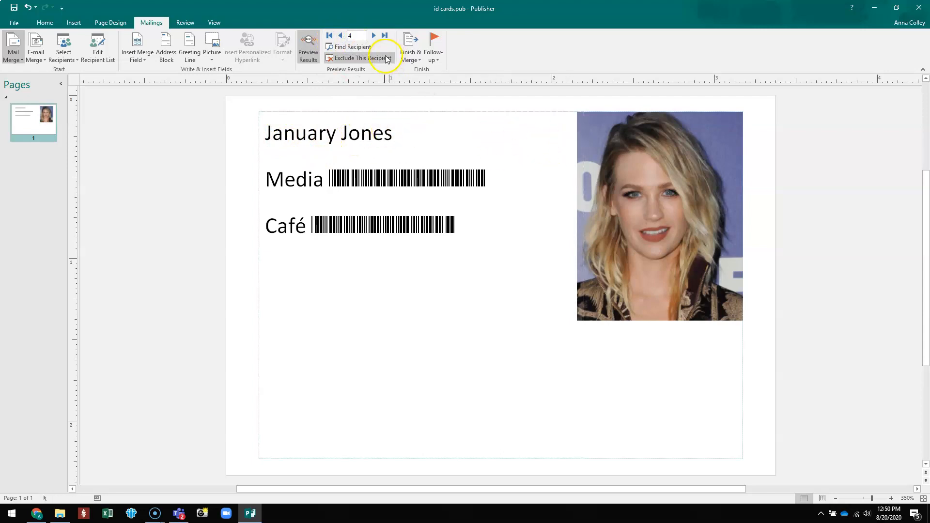
Enlarge the name, Media and Café lines together with their barcodes to 12 pt, and deselect the text box
triple_click(344, 130)
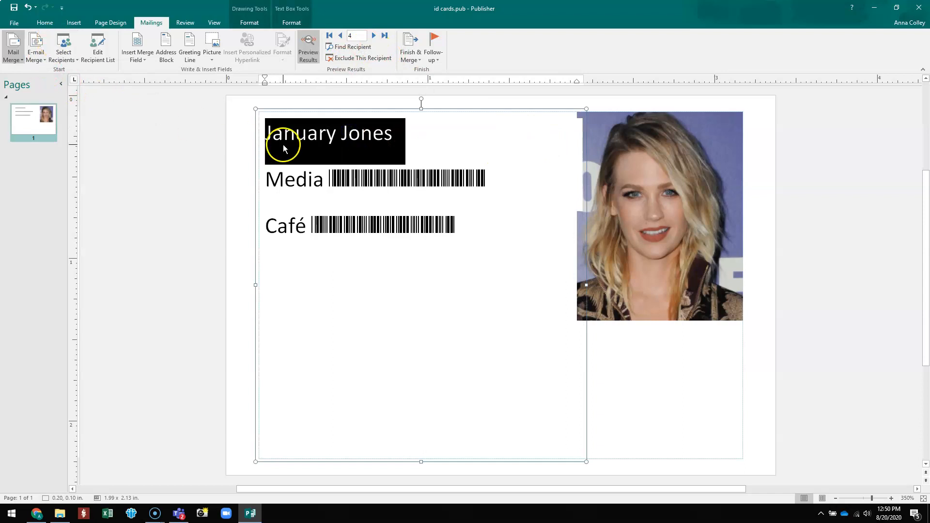
left_click(264, 136)
left_click_drag(264, 135, 455, 224)
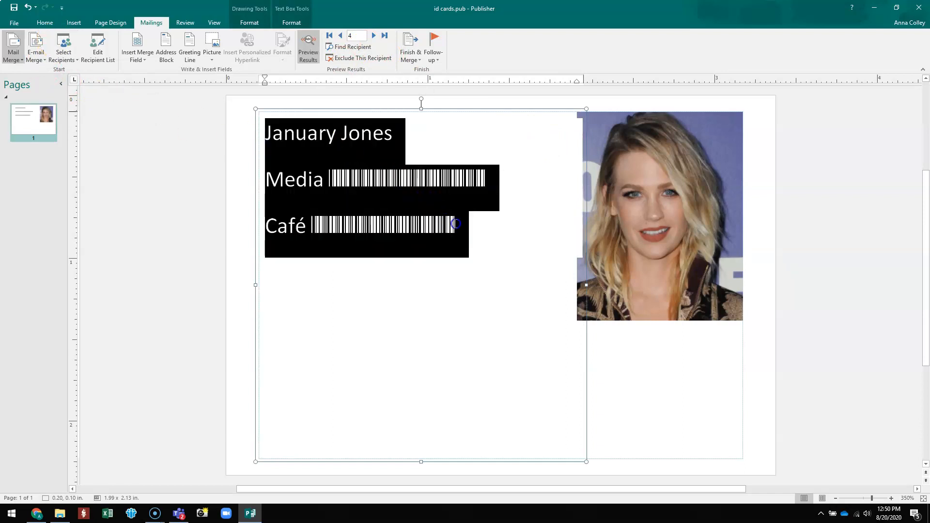
left_click(45, 23)
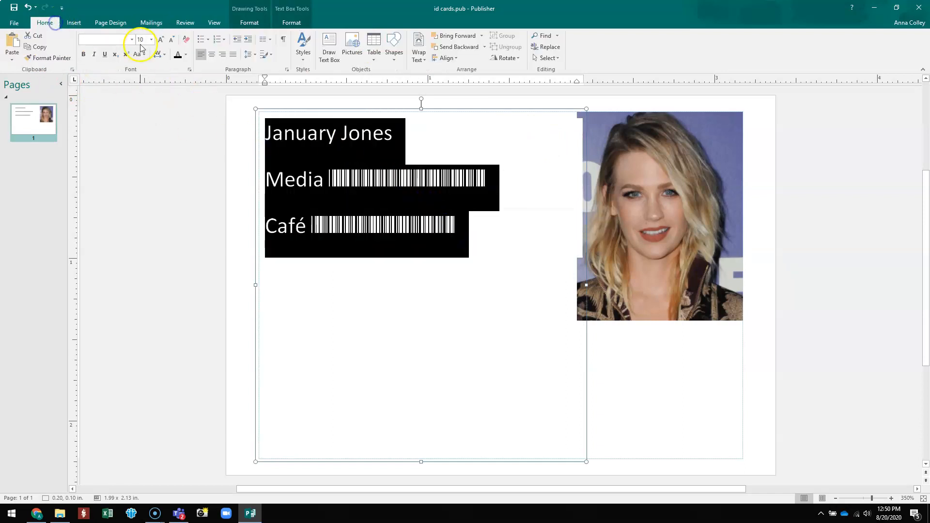
left_click(160, 40)
left_click(160, 40)
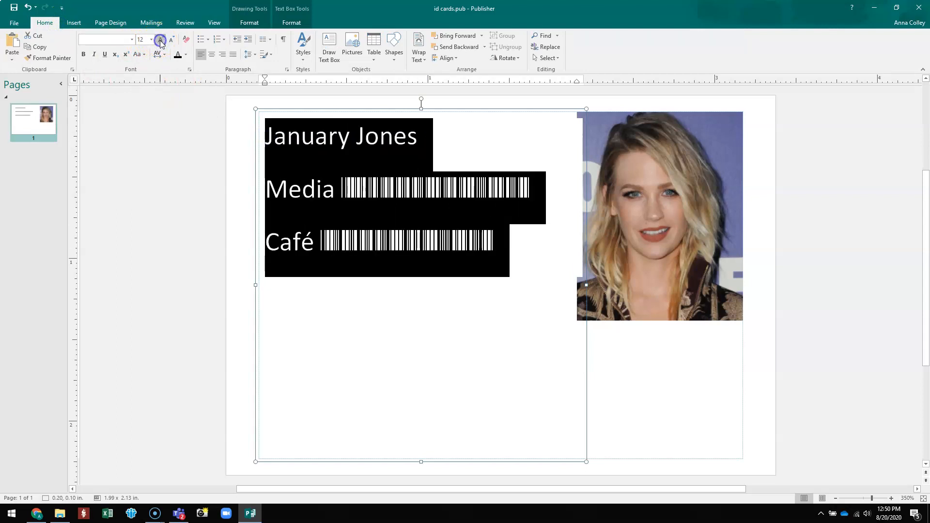
left_click(160, 40)
left_click(171, 39)
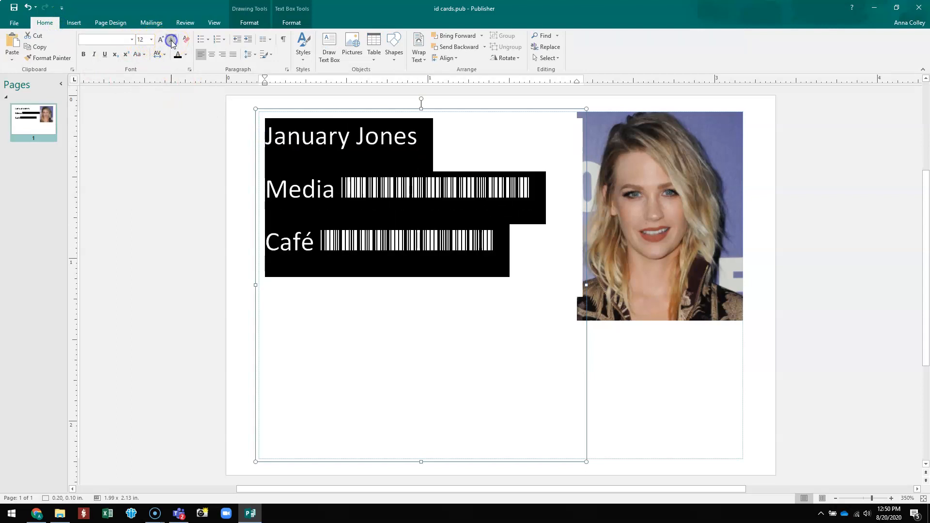
left_click(190, 238)
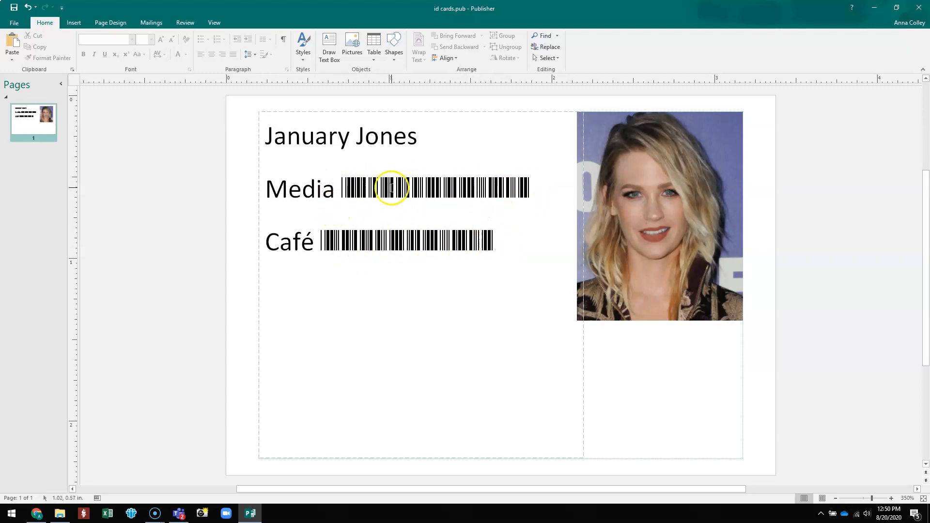
Try bold formatting on the Media barcode, and deselect the text box
mouse_move(342, 189)
left_mouse_down()
mouse_move(473, 187)
mouse_move(532, 173)
left_mouse_up()
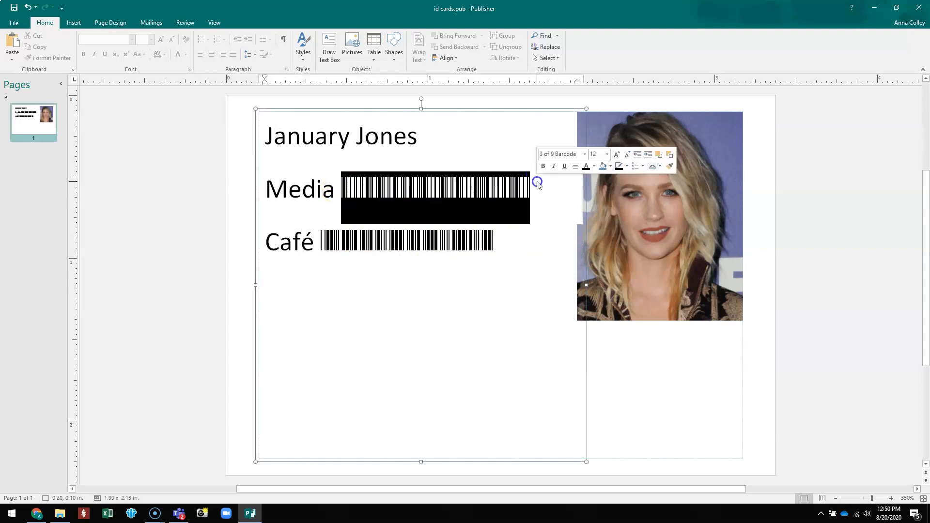
left_click(83, 55)
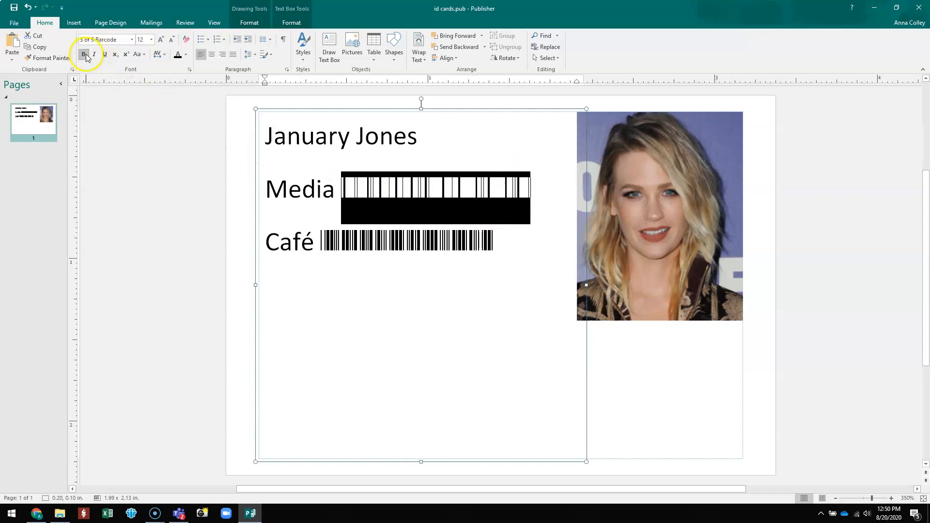
left_click(191, 214)
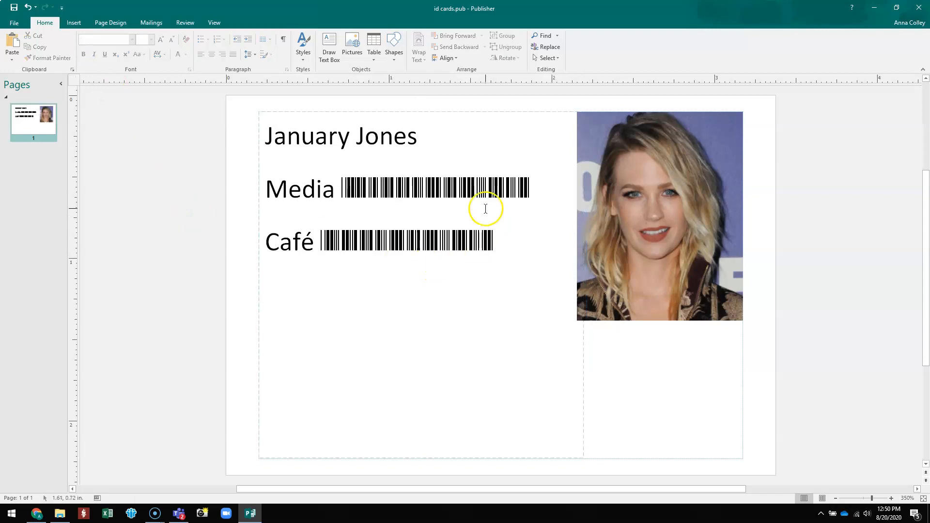